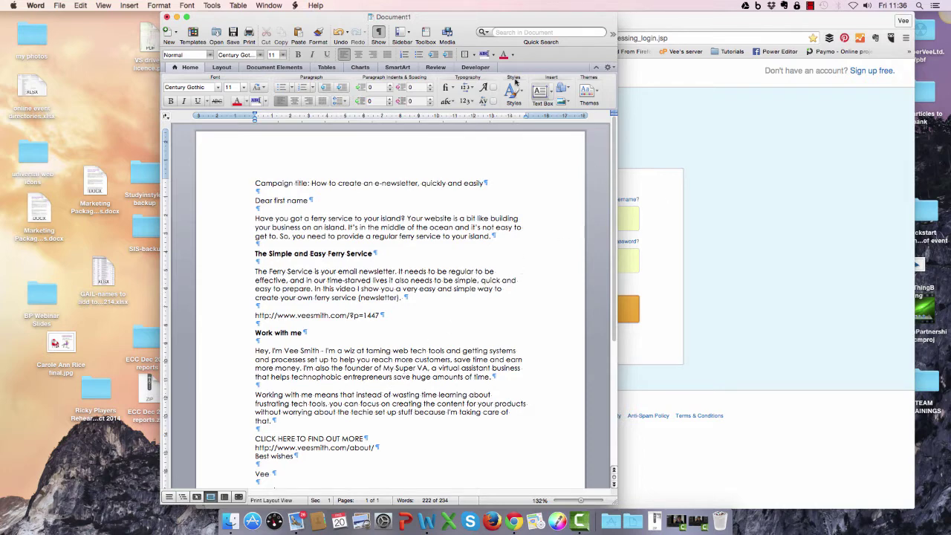
Move the Word document window aside, switch to Chrome and log in to Constant Contact with the prefilled credentials
left_click_drag(463, 28, 343, 22)
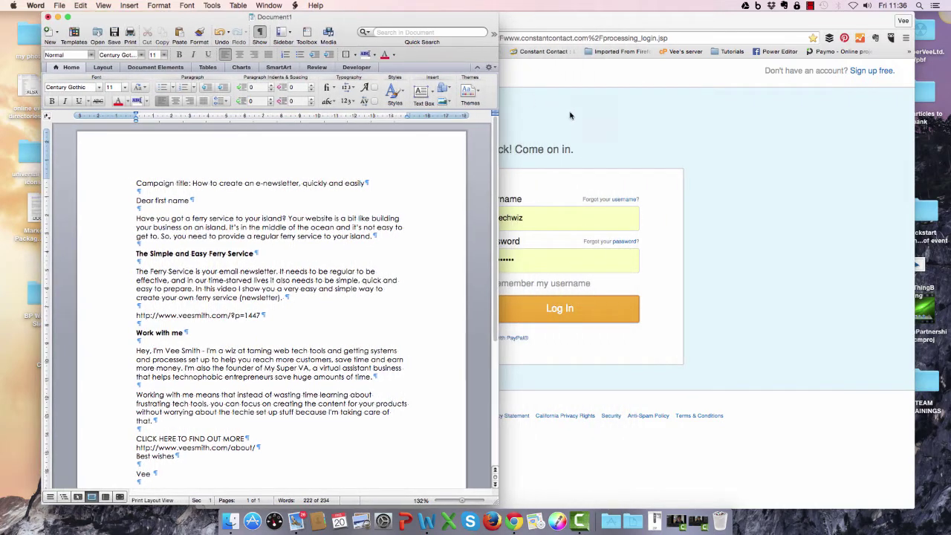
left_click(599, 114)
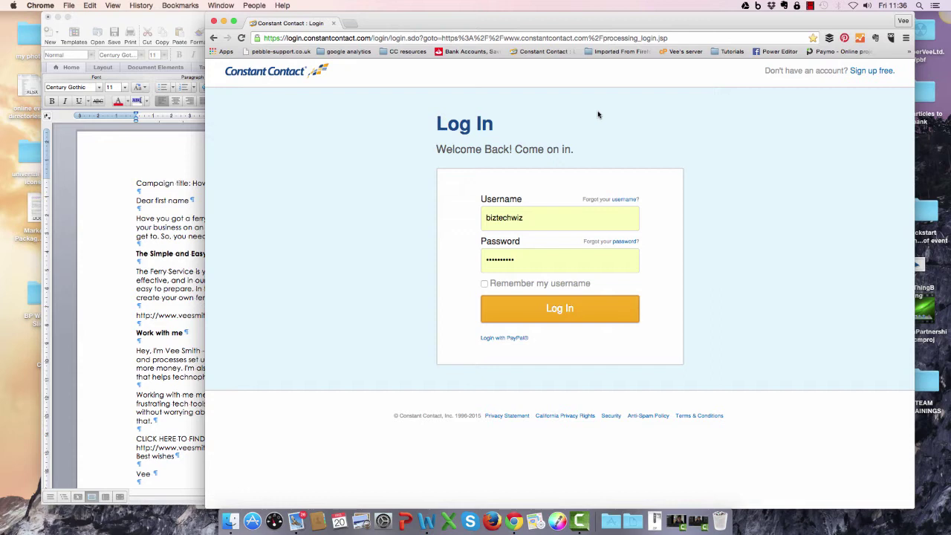
left_click(564, 315)
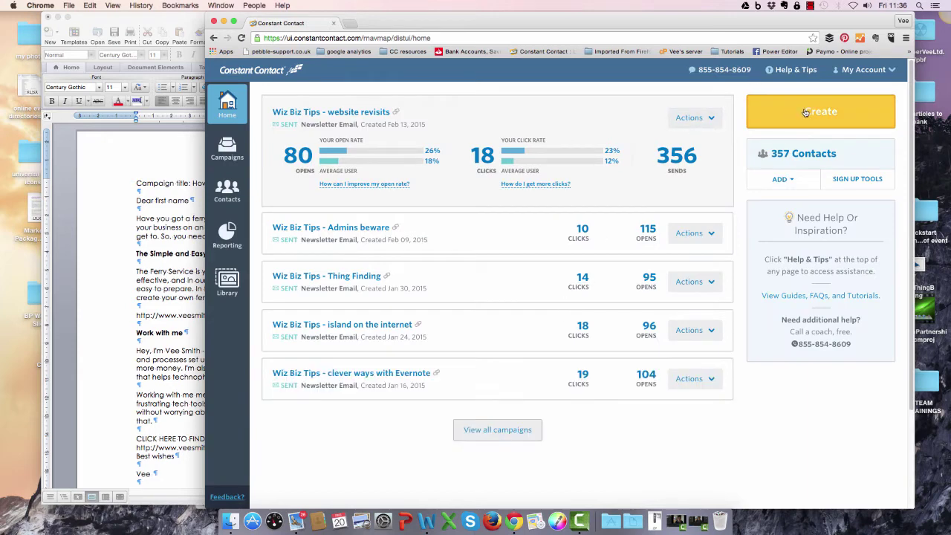
Start creating a new email campaign of the Newsletter Email type
left_click(807, 111)
left_click(624, 185)
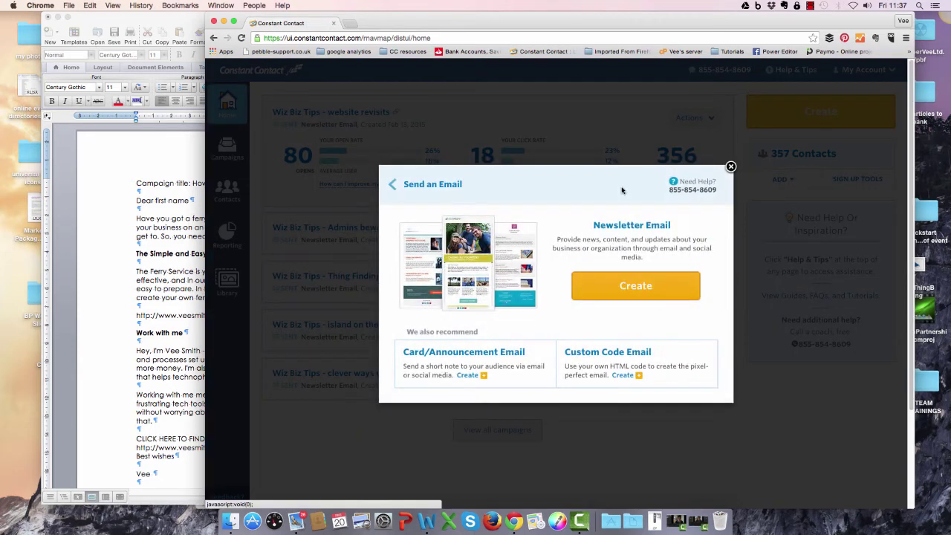
left_click(633, 292)
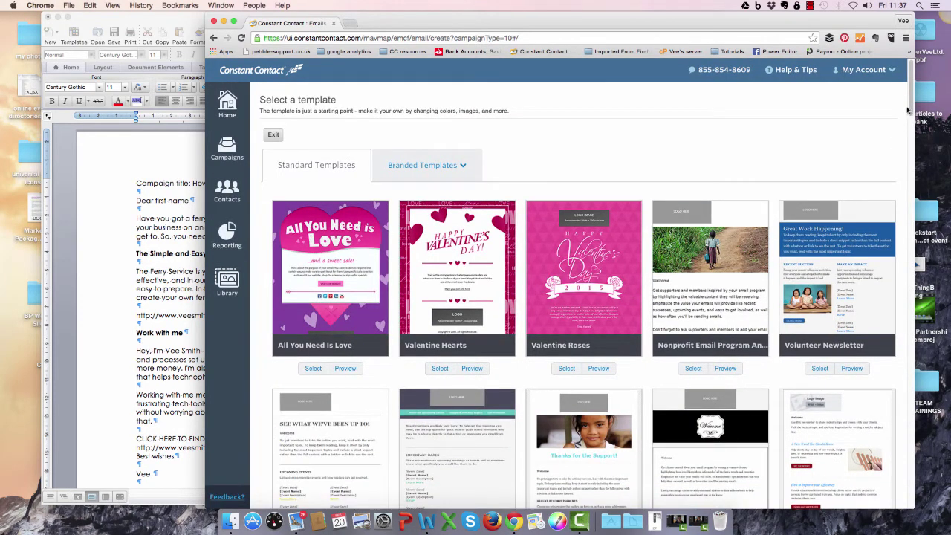
Browse the standard templates and select the Client Newsletter template for the campaign
left_click_drag(910, 110, 918, 202)
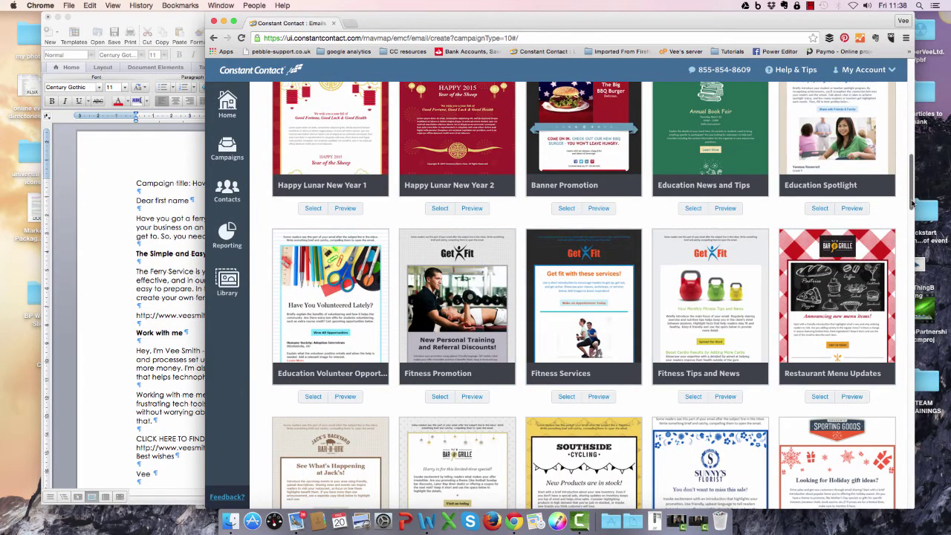
left_click_drag(913, 207, 915, 251)
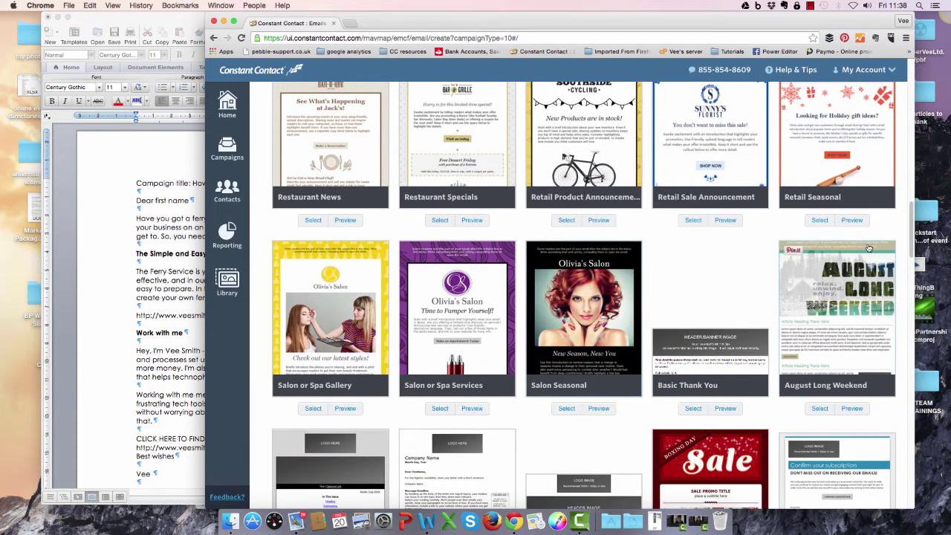
left_click_drag(910, 238, 905, 142)
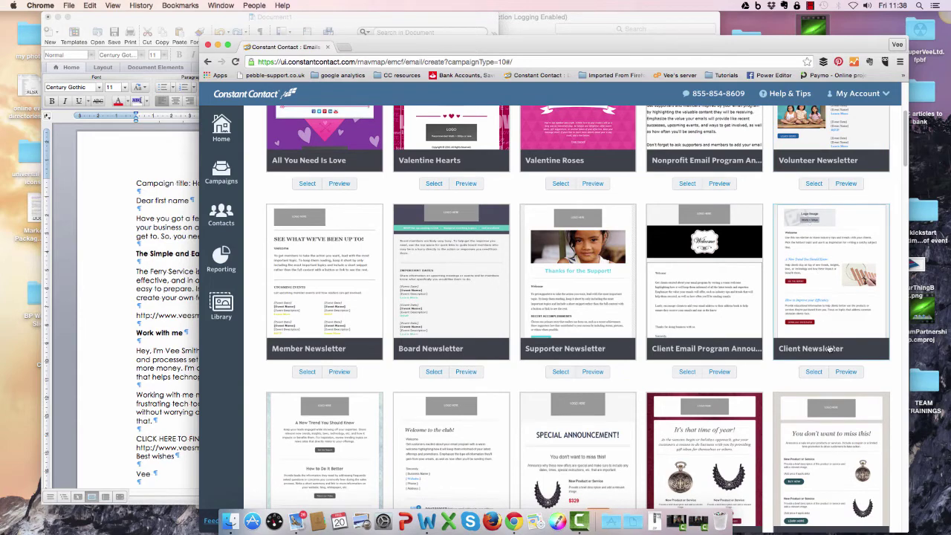
left_click(813, 372)
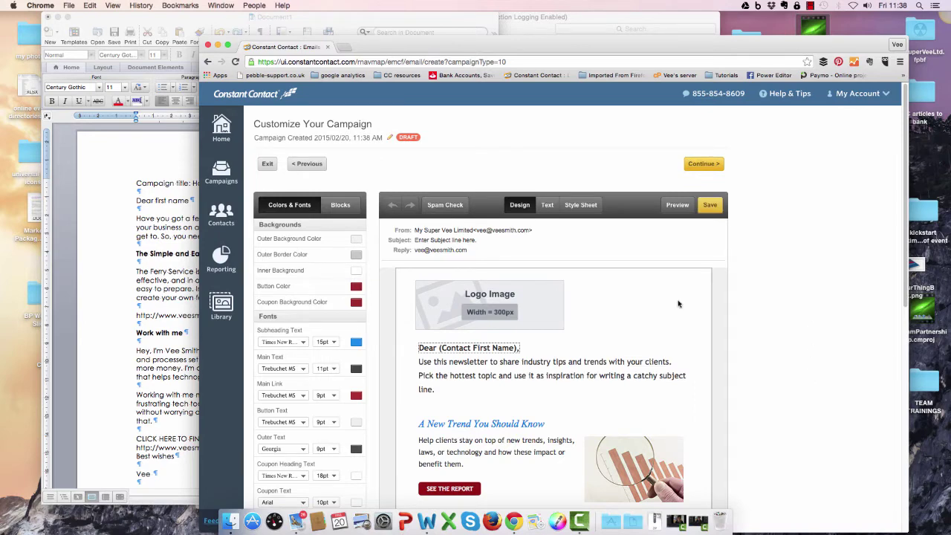
Set the email subject to "How to create an e-newsletter, quickly and easily", copied from the campaign title in the Word document
left_click(491, 245)
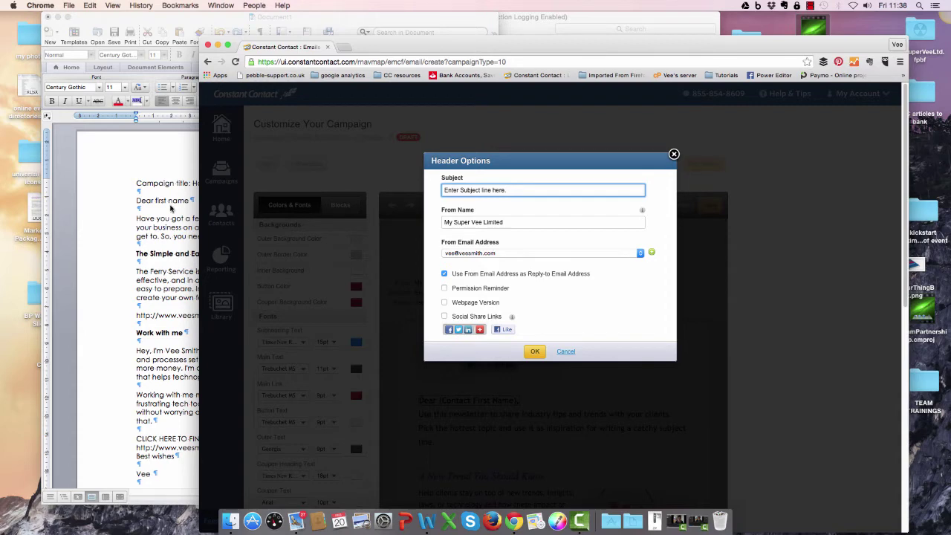
left_click(173, 209)
left_click_drag(192, 183, 359, 185)
key("super+c")
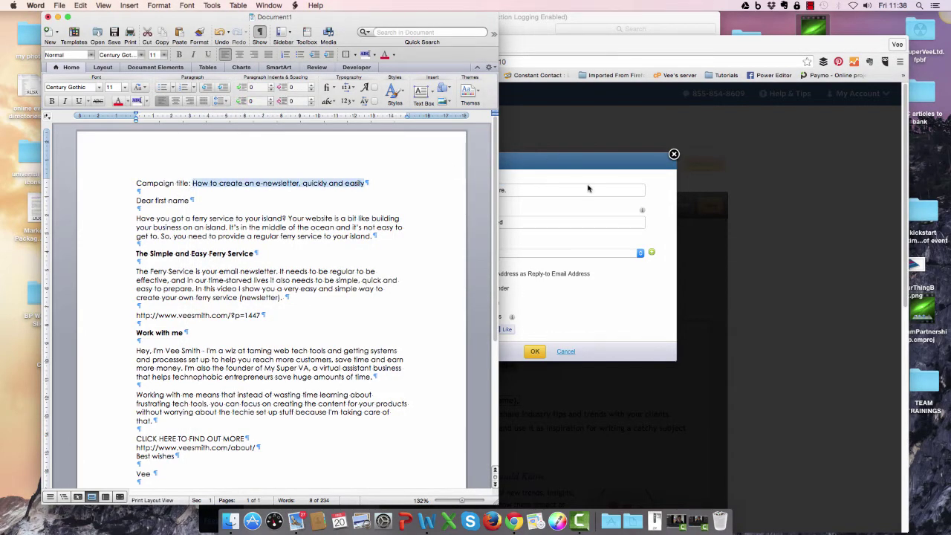
left_click(589, 188)
left_click_drag(511, 191, 434, 194)
key("super+v")
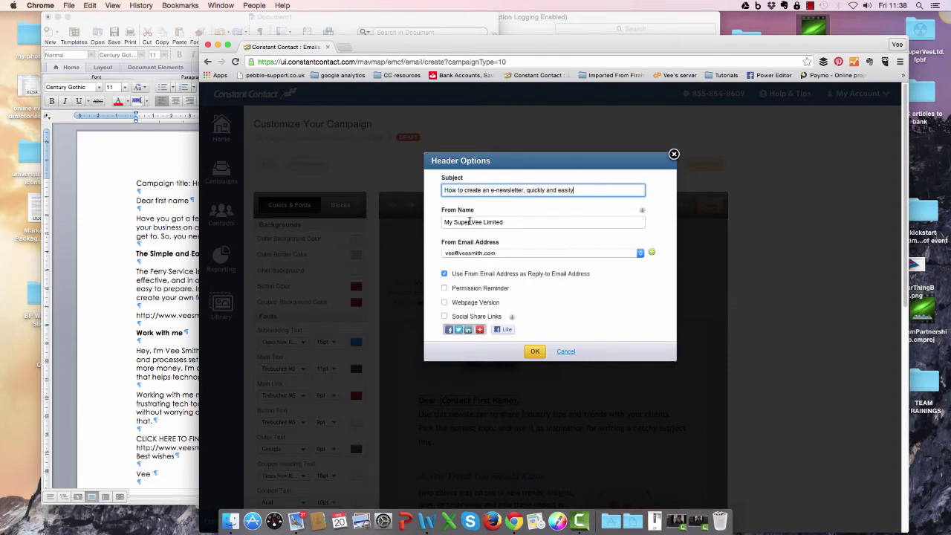
Replace the From Name with the sender's full name plus "The Biz Tech Wiz", enable Social Share Links and accept the header options
left_click_drag(508, 220, 402, 227)
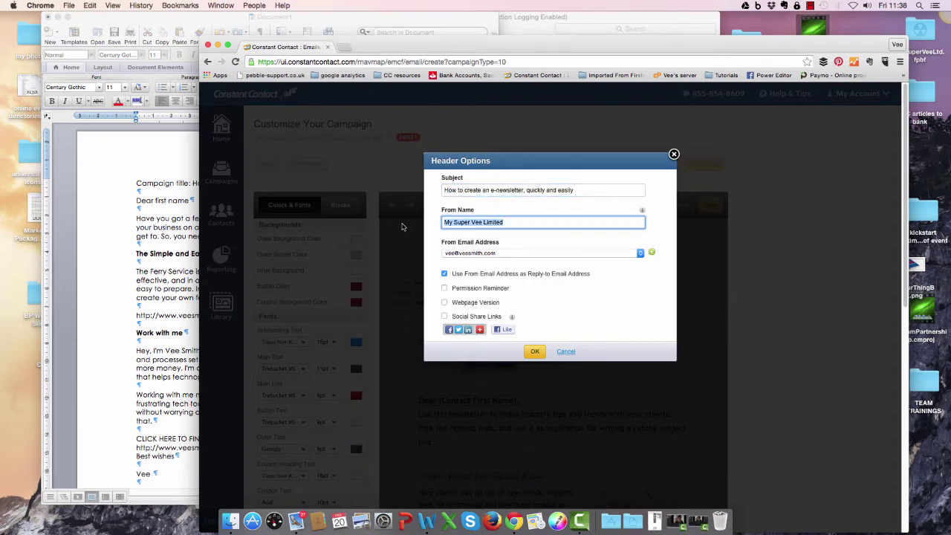
type("Vee Smith - The Biz Tech Wiz")
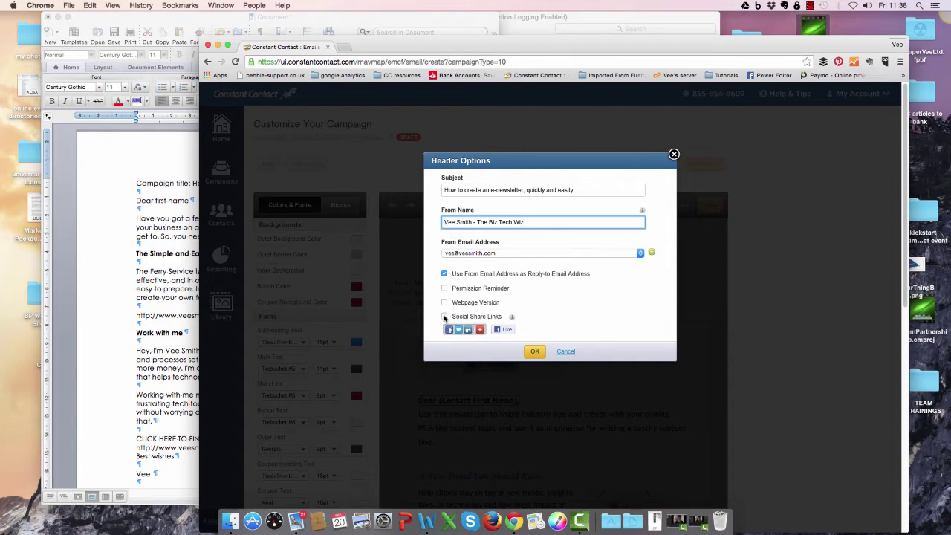
left_click(444, 317)
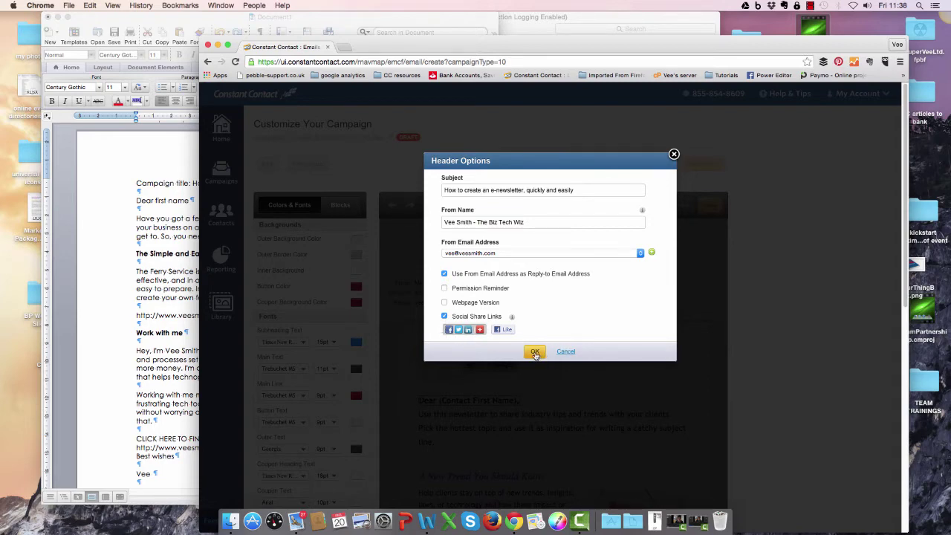
left_click(535, 353)
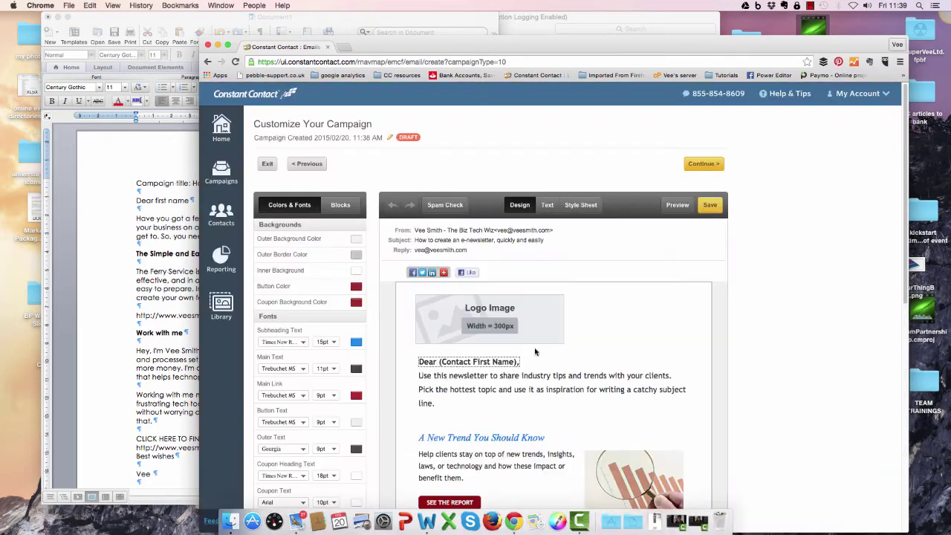
Delete the placeholder logo image from the block above the newsletter greeting
left_click(598, 328)
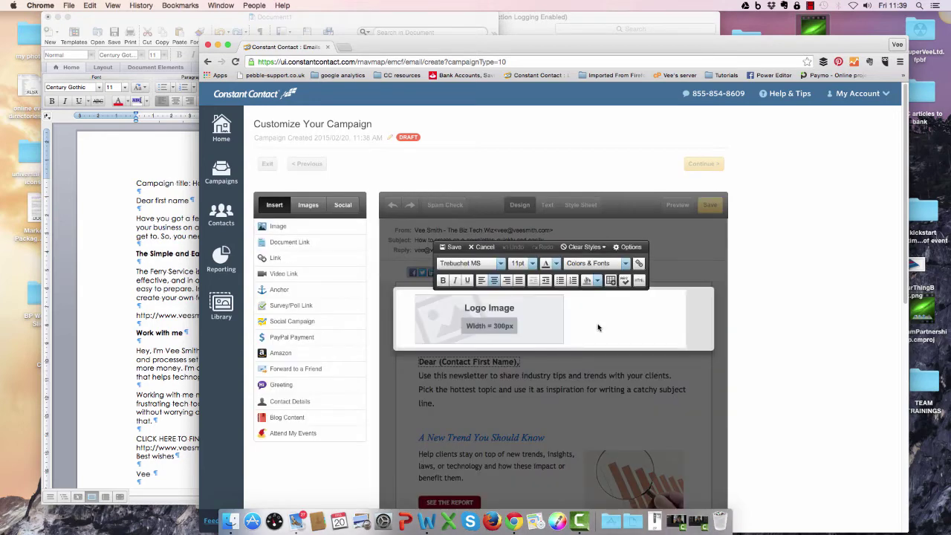
mouse_move(554, 312)
left_click(552, 302)
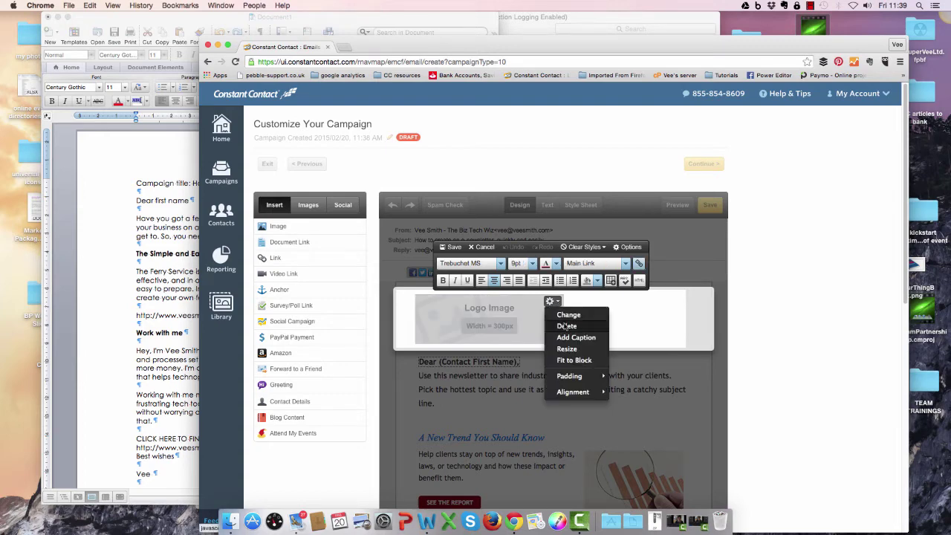
left_click(566, 326)
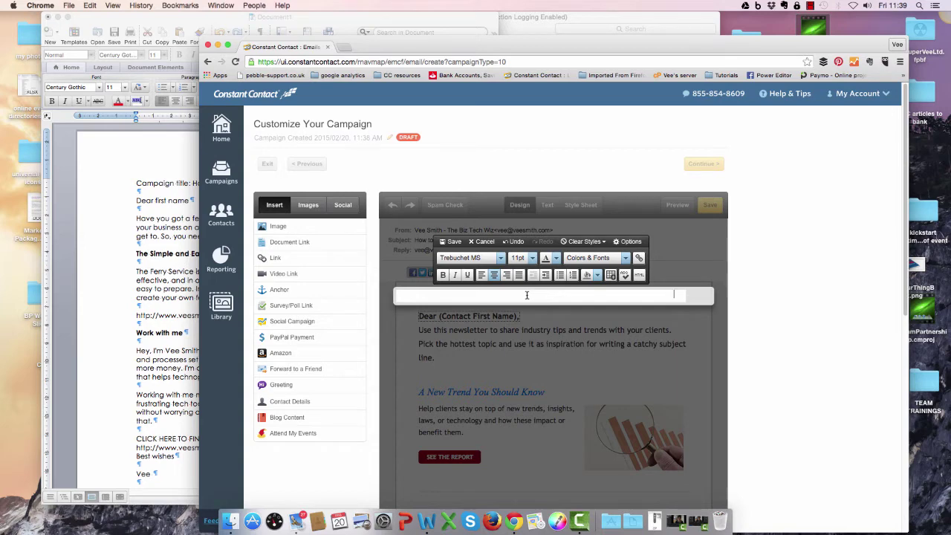
Insert the Wiz Biz Tips banner from the image library into the empty logo block and save the block
left_click(306, 208)
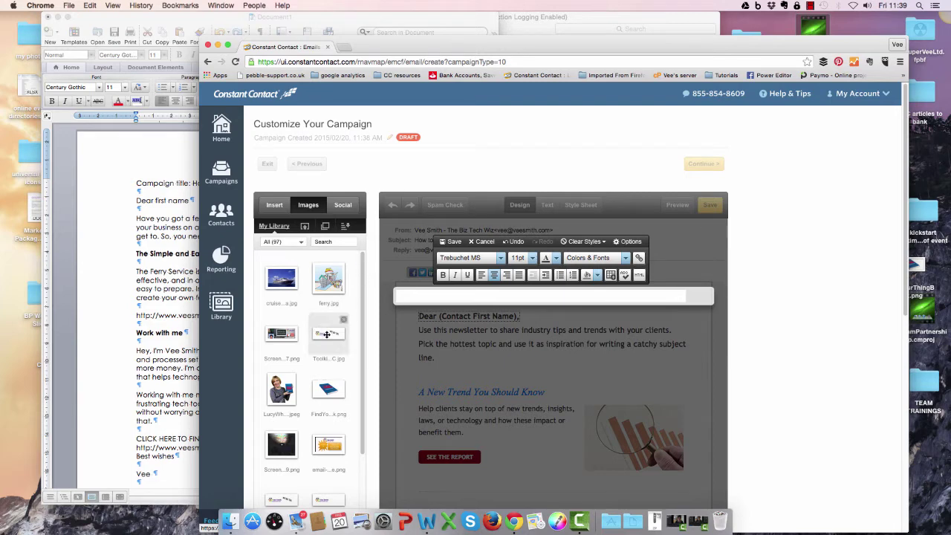
left_click_drag(326, 334, 435, 295)
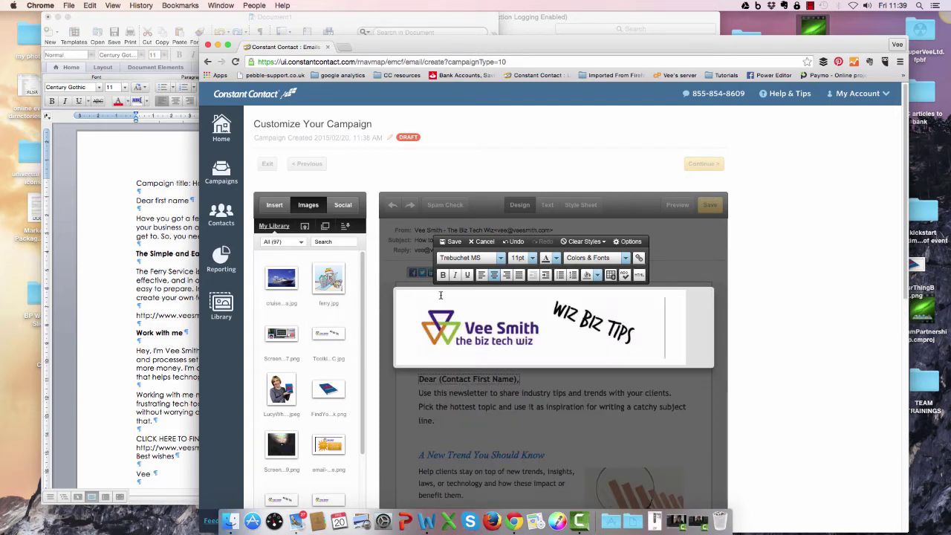
left_click(454, 243)
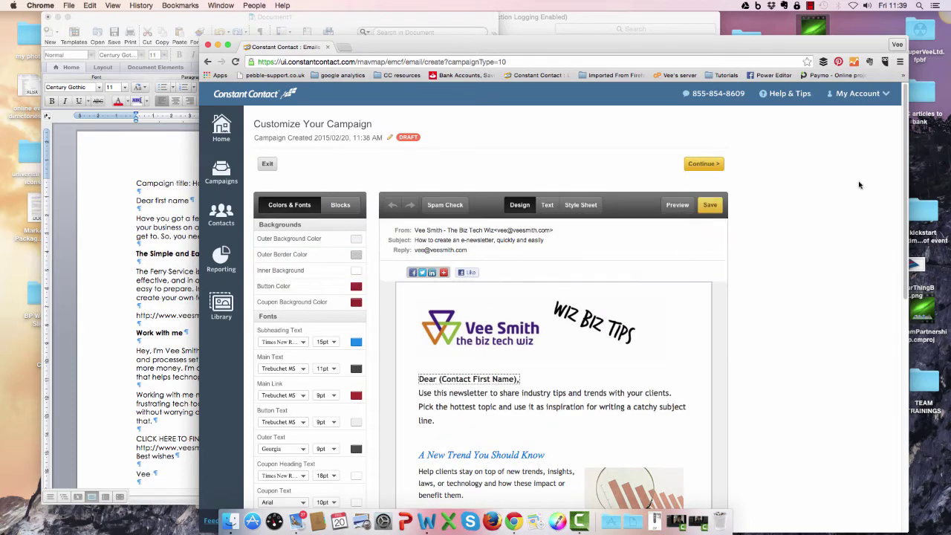
Replace the placeholder text below the greeting with the Word document's "Have you got a ferry service to your island?" paragraph and save the block
scroll(908, 187, "down", 2)
scroll(908, 186, "down", 5)
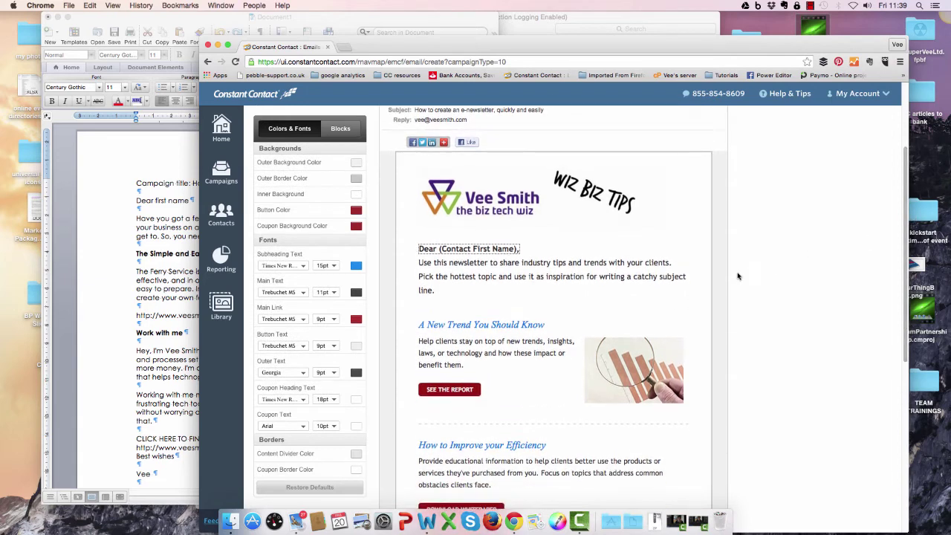
left_click(592, 277)
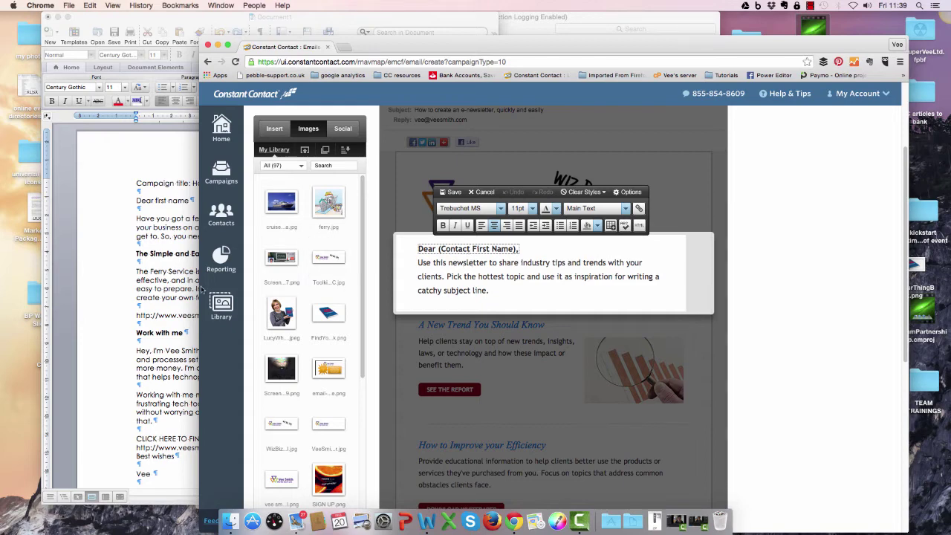
left_click(165, 281)
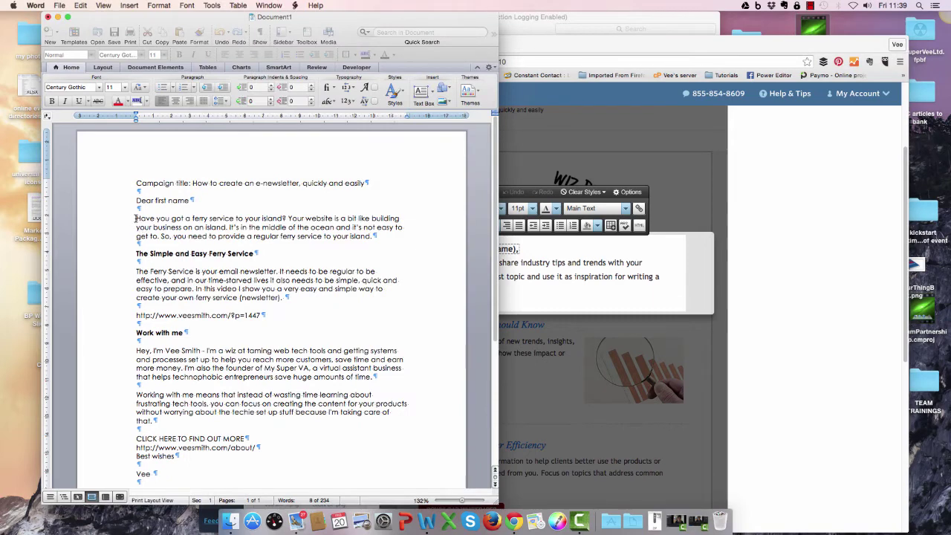
left_click_drag(135, 218, 372, 236)
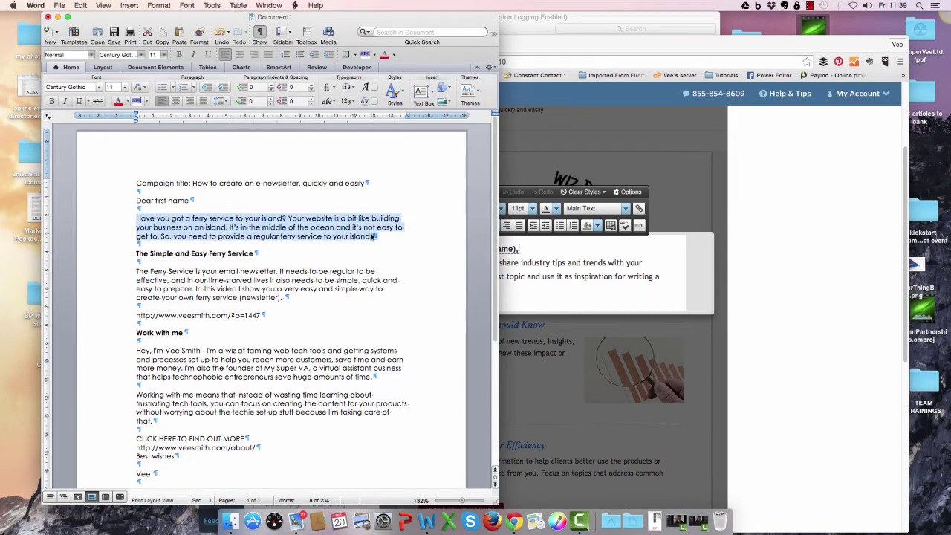
key("super+c")
left_click(585, 278)
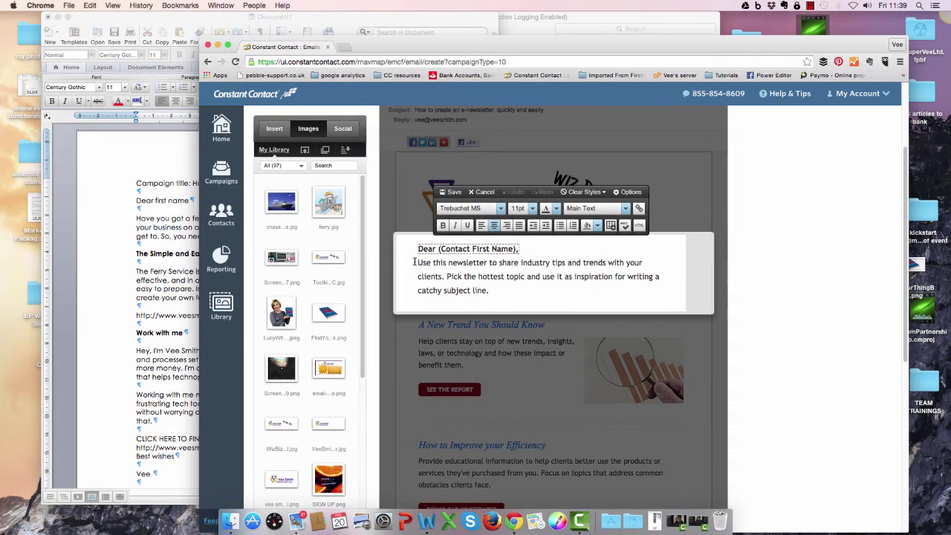
left_click_drag(418, 262, 492, 290)
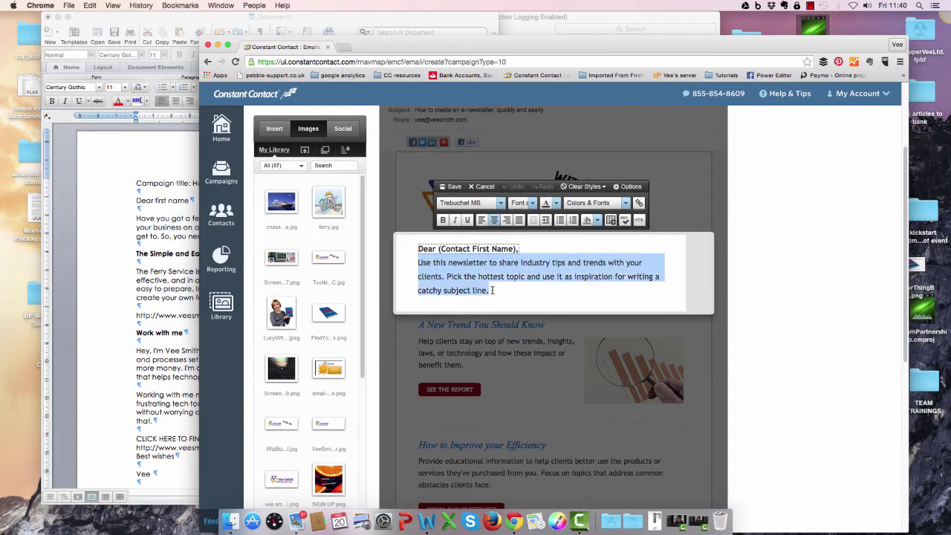
key("super+v")
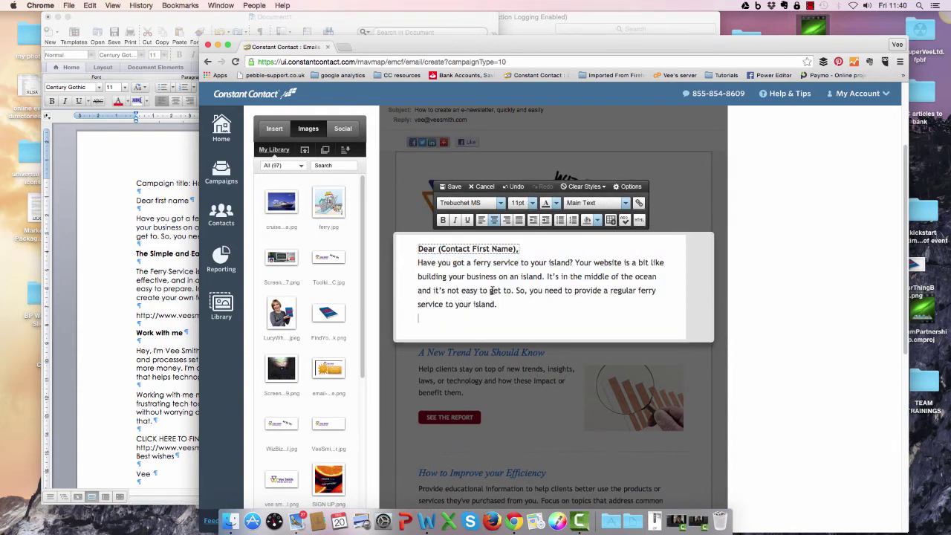
key("BackSpace")
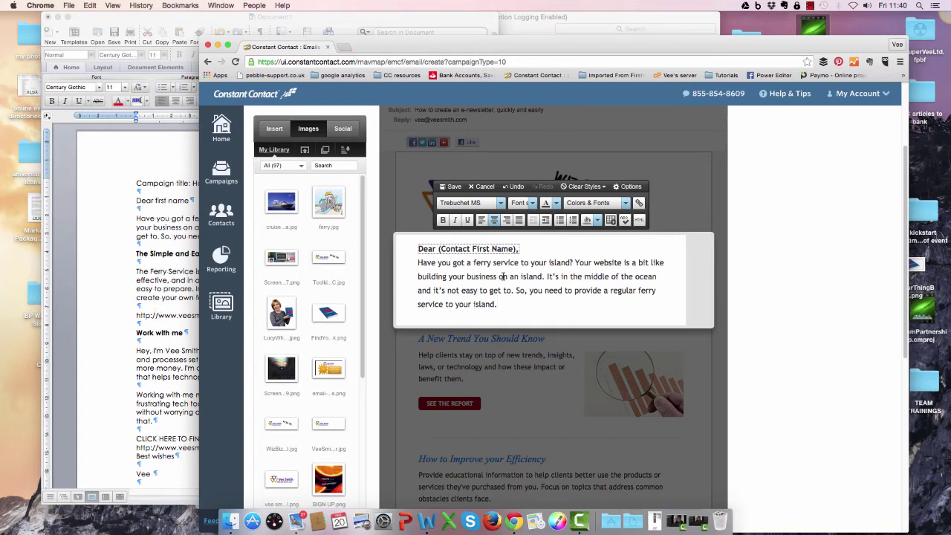
left_click(454, 187)
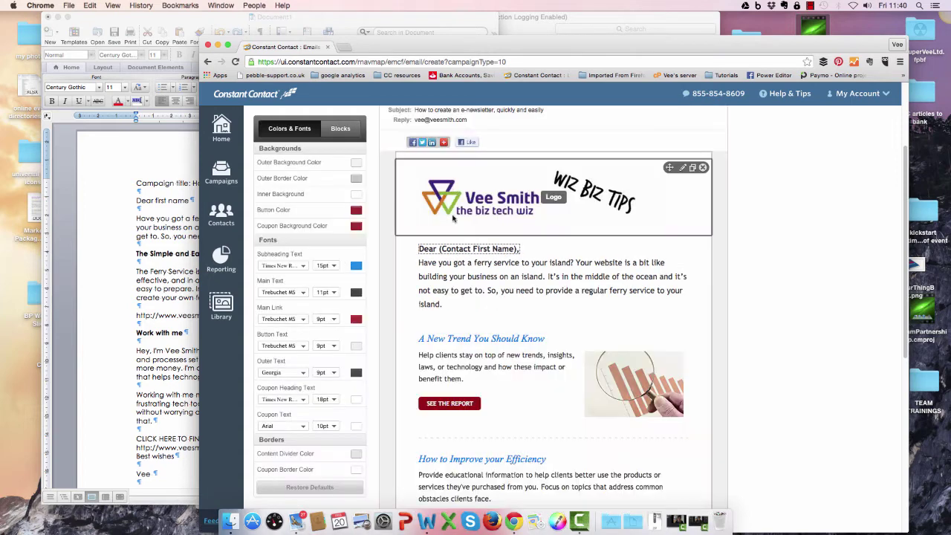
Replace the "A New Trend You Should Know" heading with "The Simple and Easy Ferry Service" copied from the Word document
left_click(466, 355)
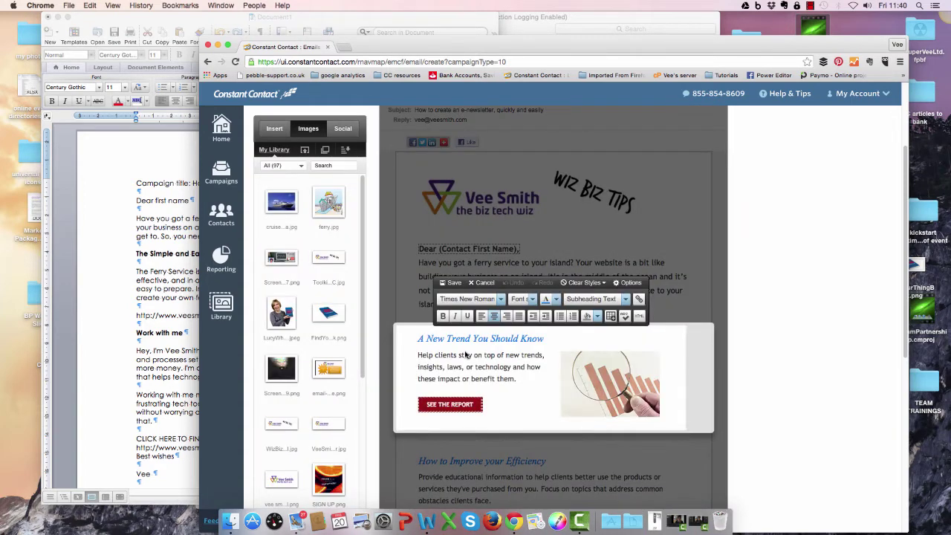
left_click(171, 284)
left_click_drag(136, 217, 256, 253)
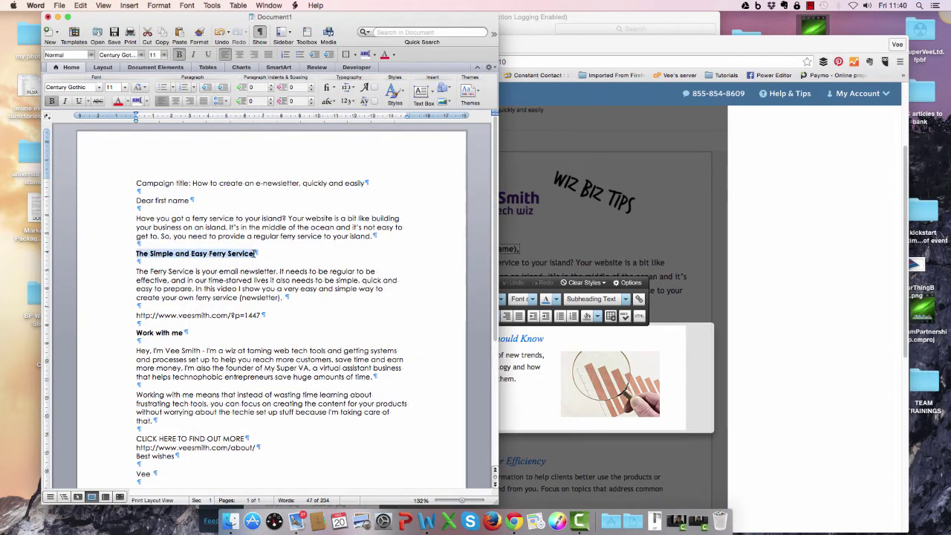
left_click(523, 350)
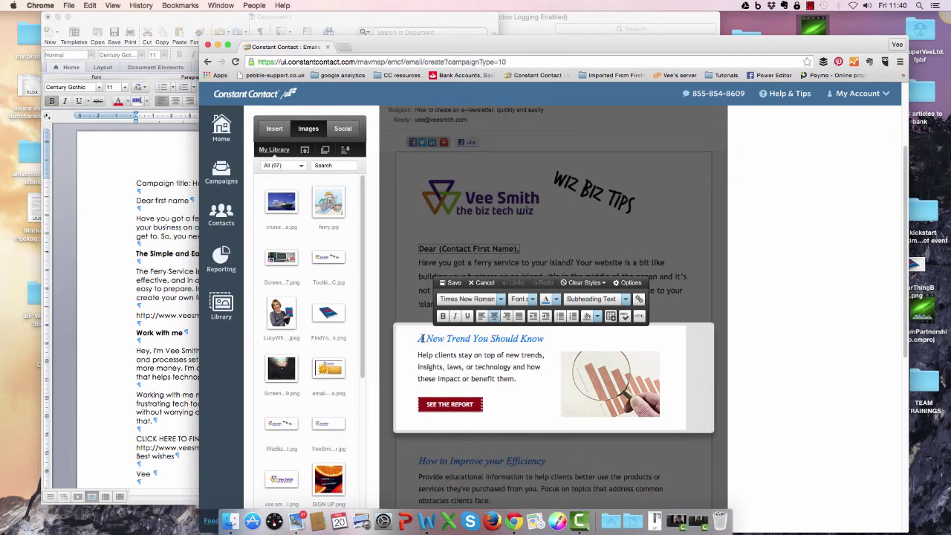
left_click_drag(420, 339, 544, 338)
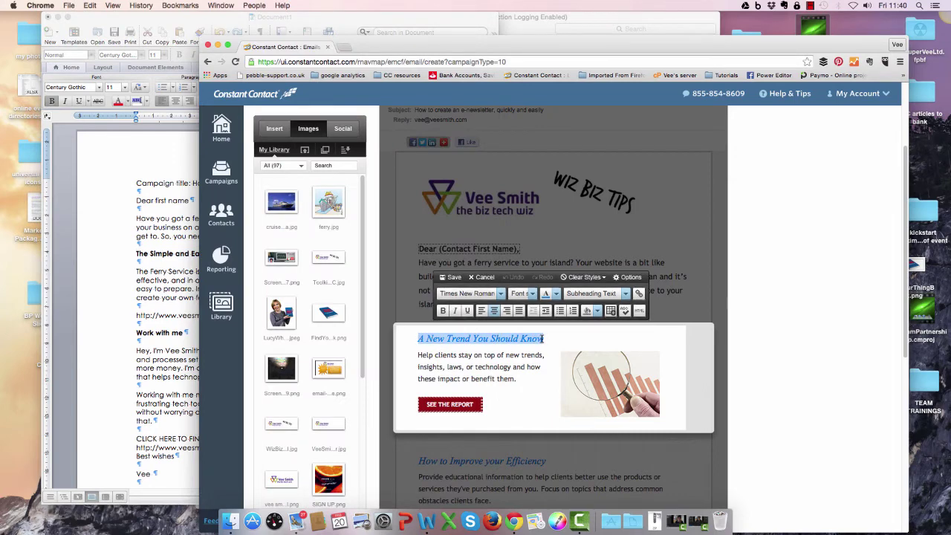
key("super+v")
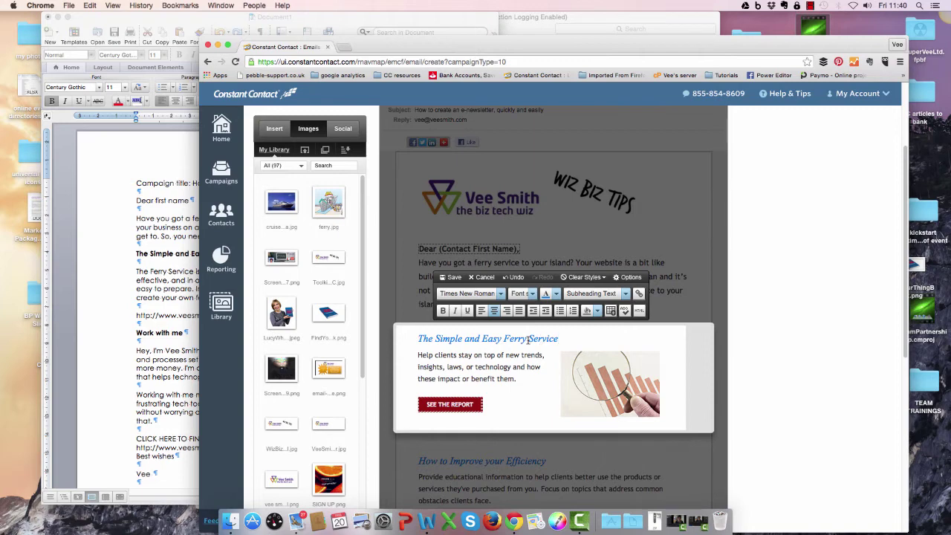
Replace the placeholder text under the ferry service heading with the Word document's "The Ferry Service is your email newsletter" paragraph, removing the extra blank line
left_click(158, 293)
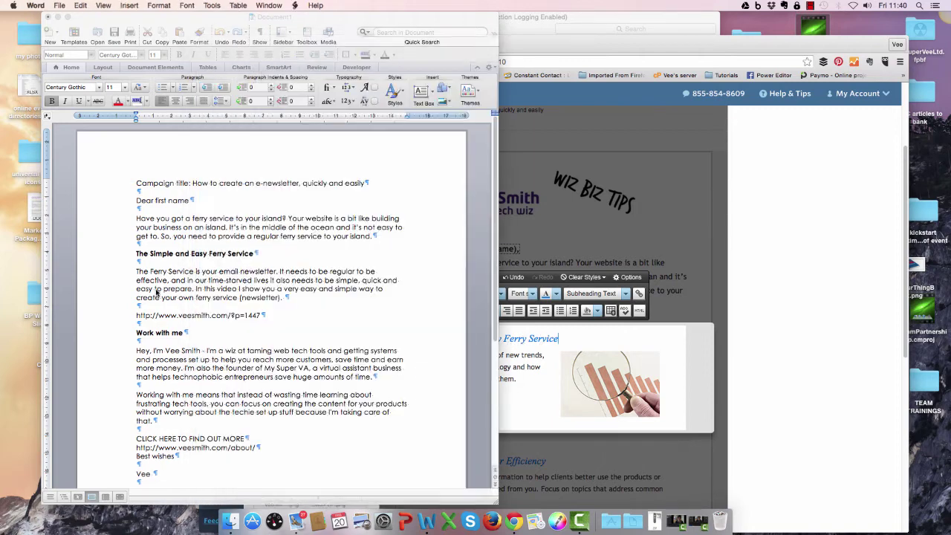
left_click_drag(136, 271, 282, 299)
key("super+c")
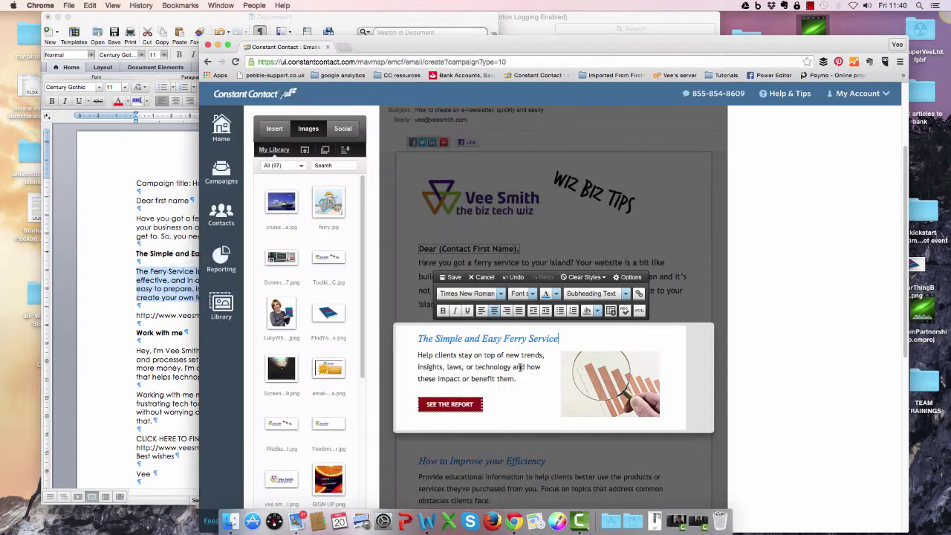
left_click(538, 373)
left_click_drag(417, 355, 518, 378)
key("super+v")
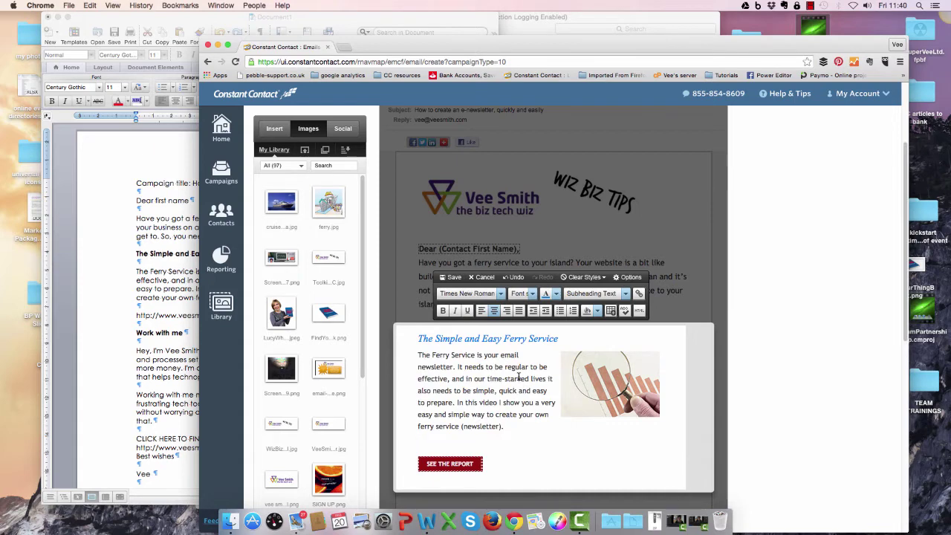
key("BackSpace")
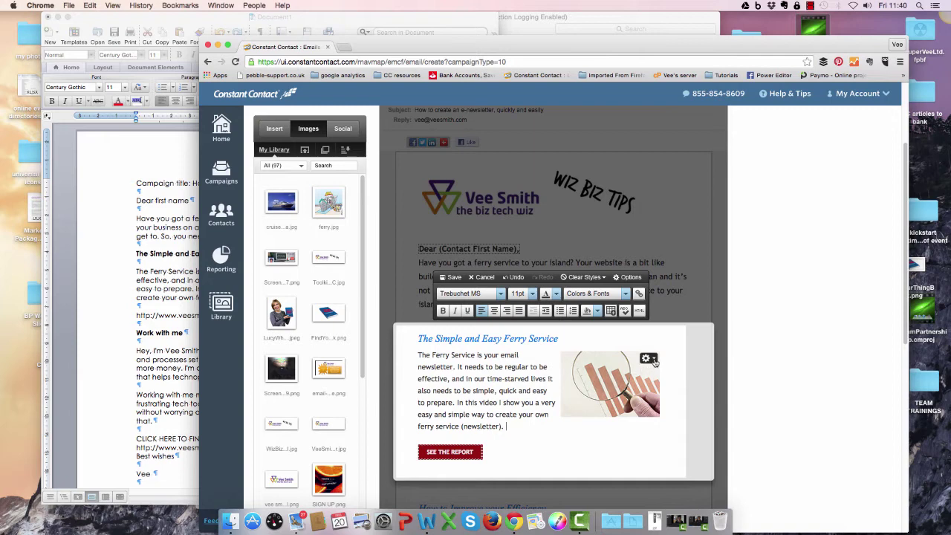
Start changing the chart image in the ferry service block and search the stock image gallery for "ships"
left_click(651, 360)
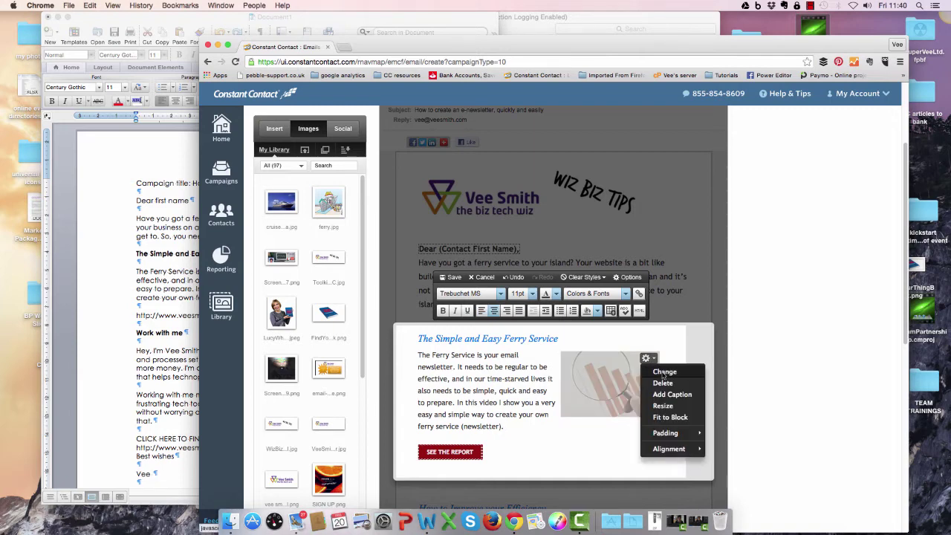
left_click(663, 373)
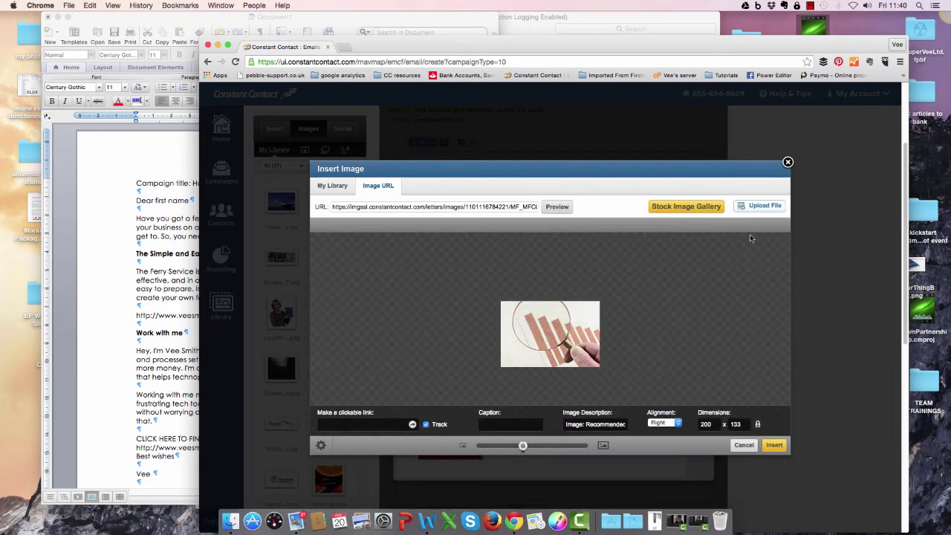
left_click(332, 187)
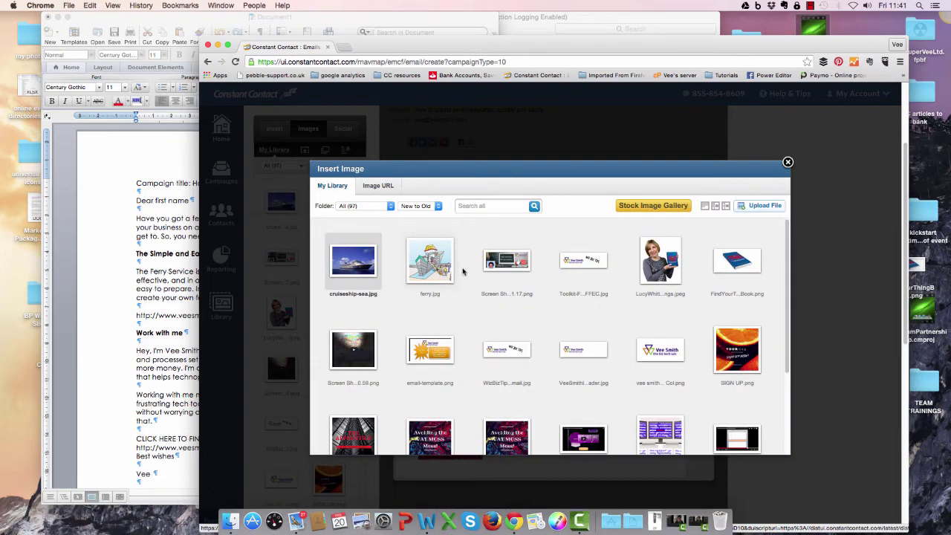
mouse_move(437, 257)
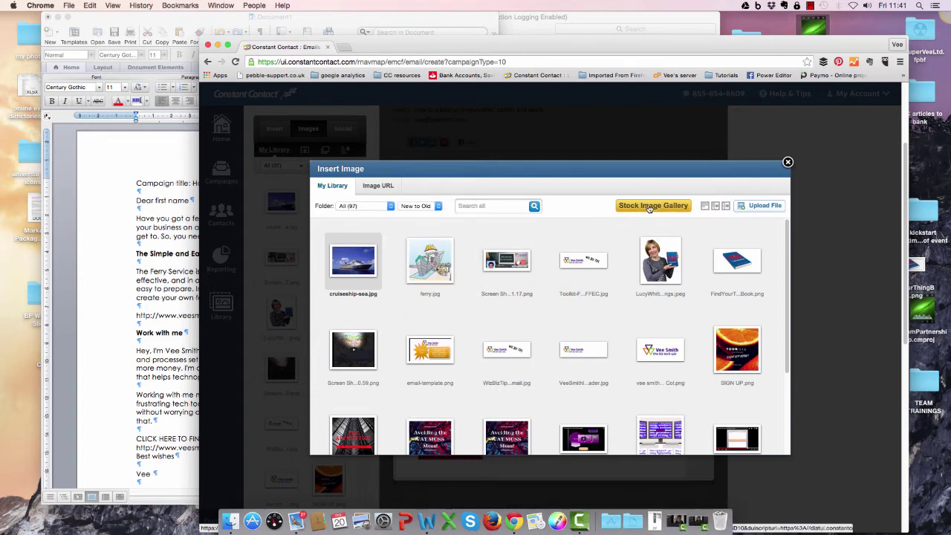
left_click(651, 207)
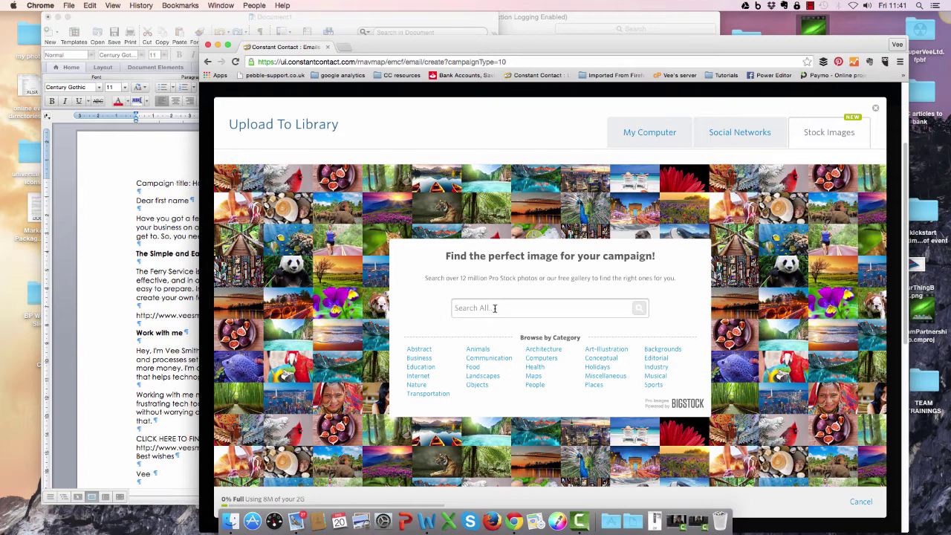
type("ships")
left_click(639, 309)
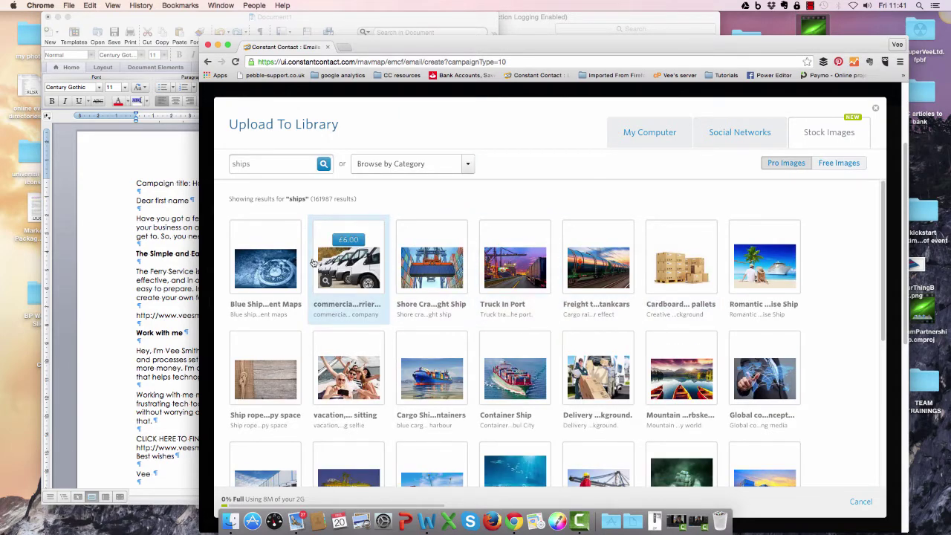
Add the free stock image cruiseship-sea.jpg to the library, accepting the use agreement, and insert it in place of the chart image
left_click(833, 167)
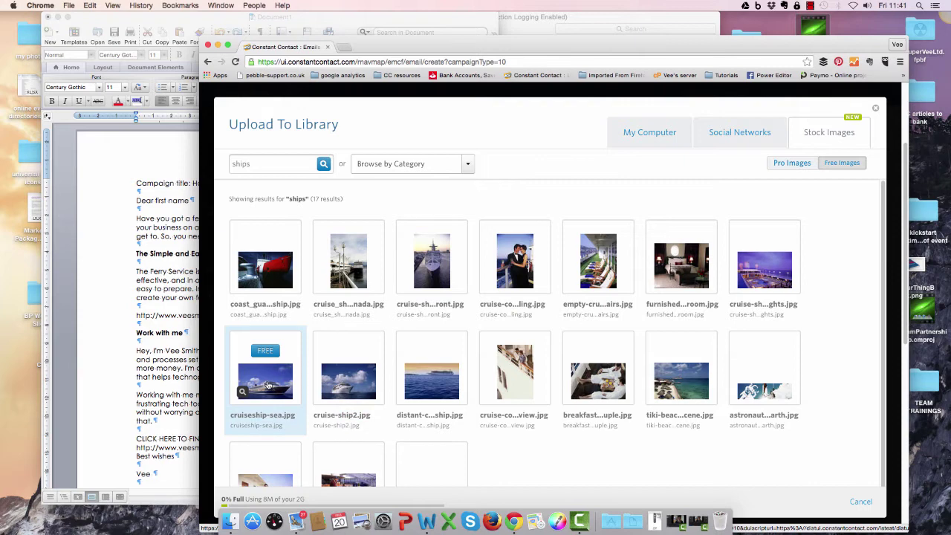
left_click(242, 392)
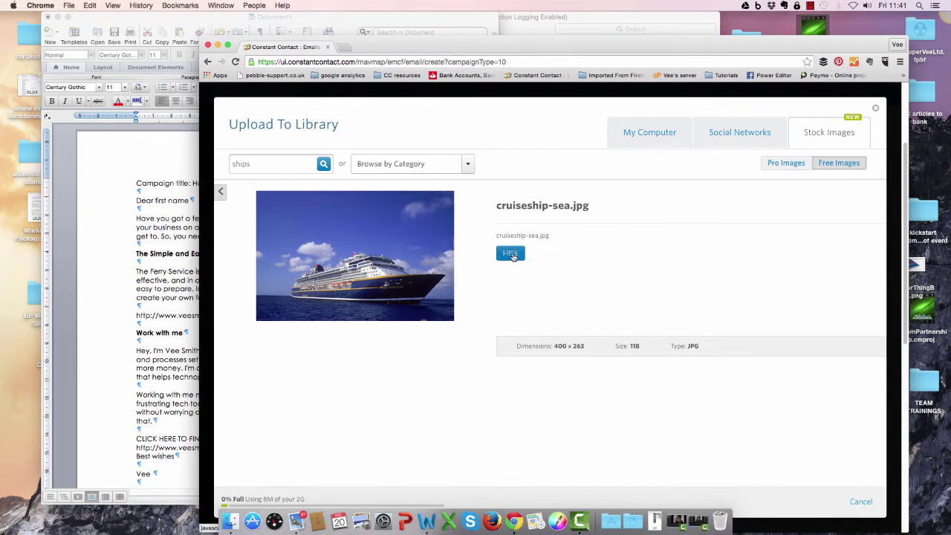
left_click(512, 254)
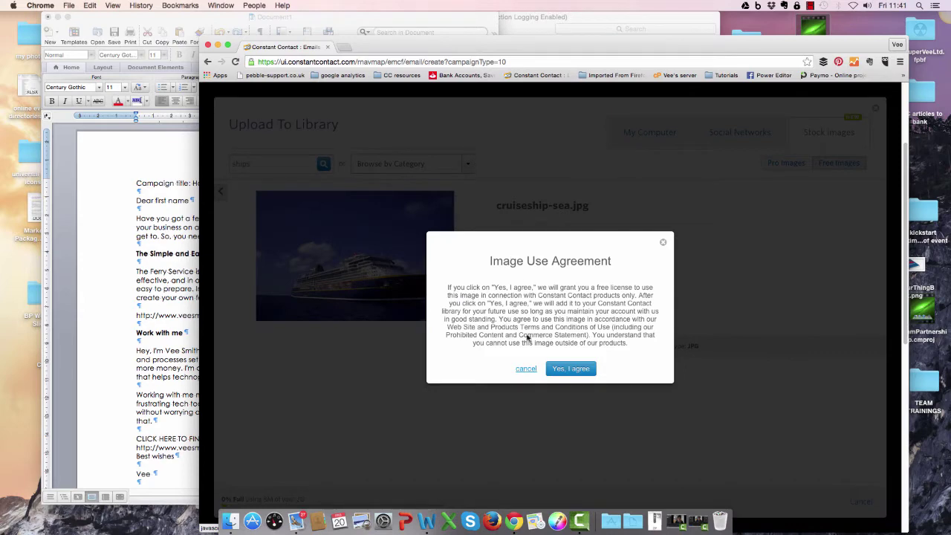
left_click(568, 369)
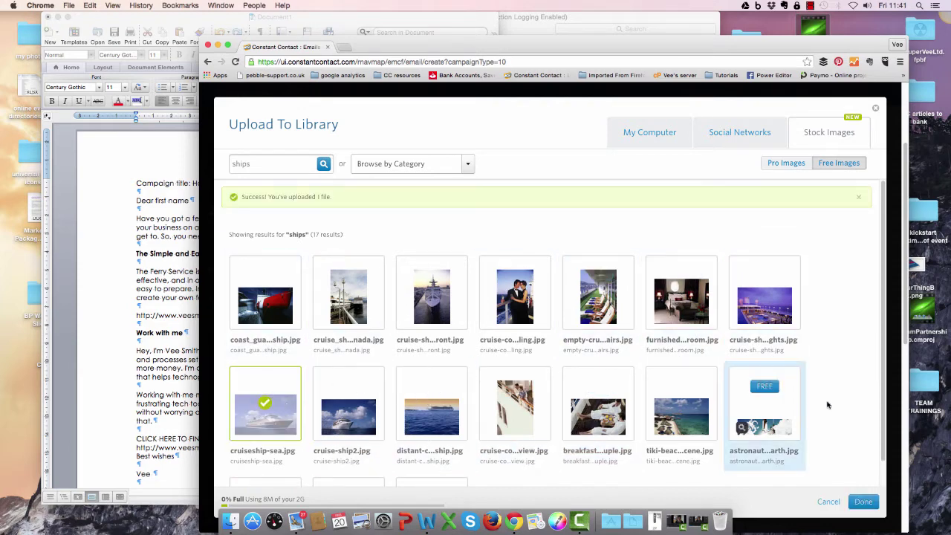
left_click(863, 502)
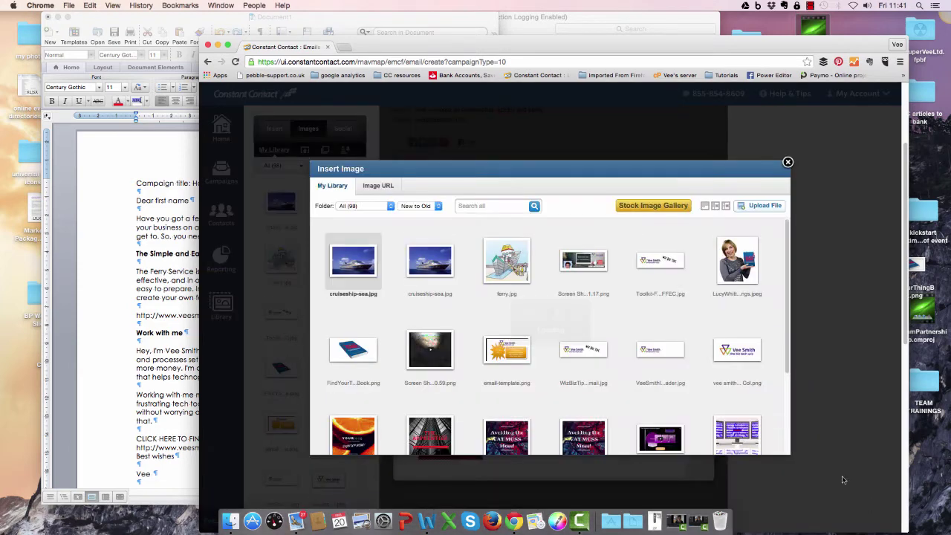
mouse_move(353, 266)
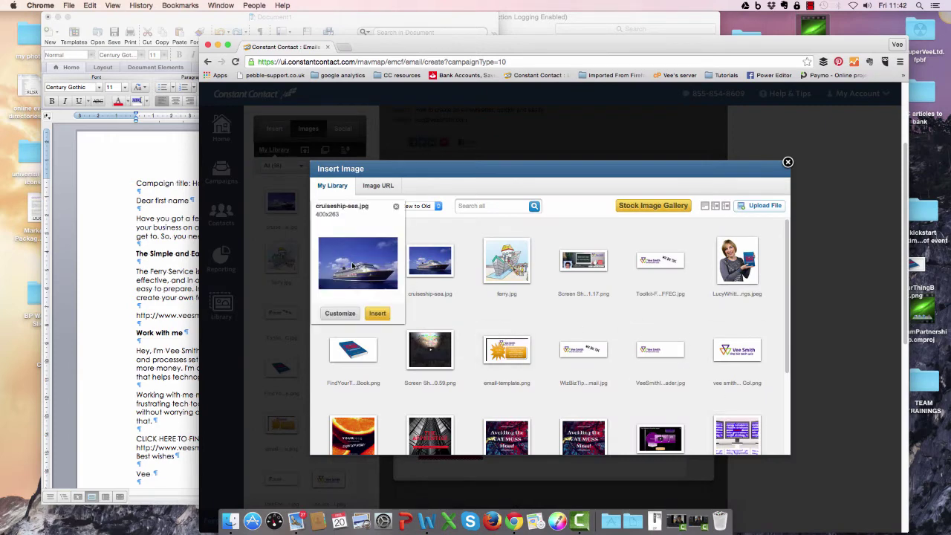
left_click(377, 314)
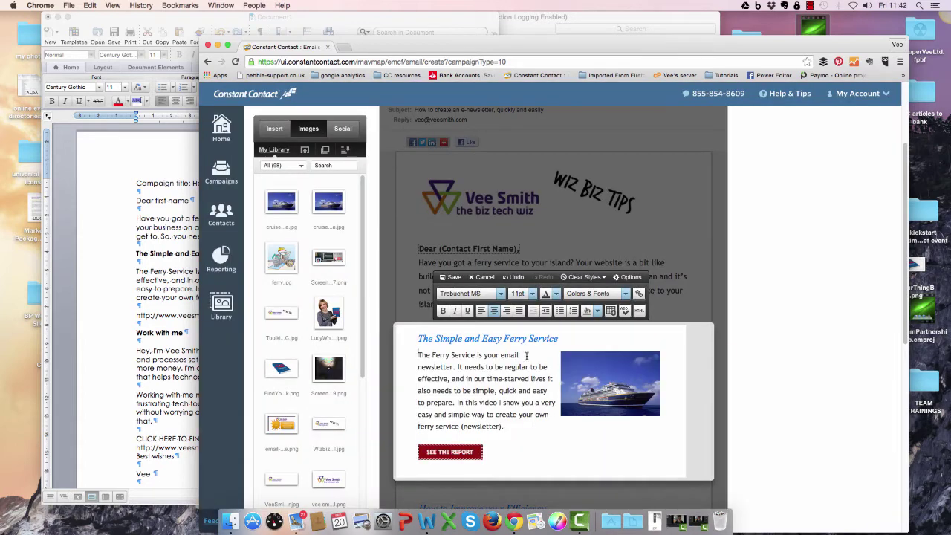
Open the link settings of the SEE THE REPORT button and change its display text to "CLICK HERE TO READ THE FULL ARTICLE"
mouse_move(646, 359)
key("super+k")
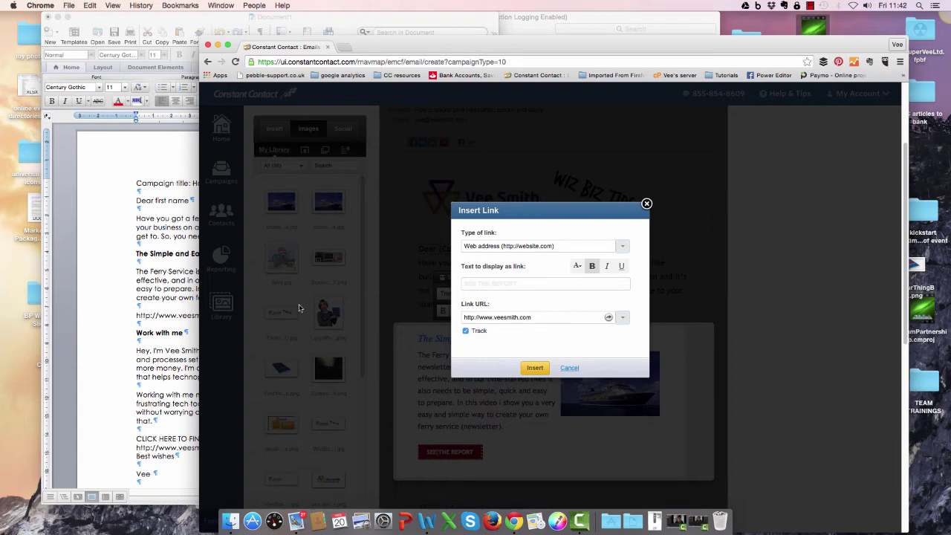
left_click_drag(533, 283, 460, 283)
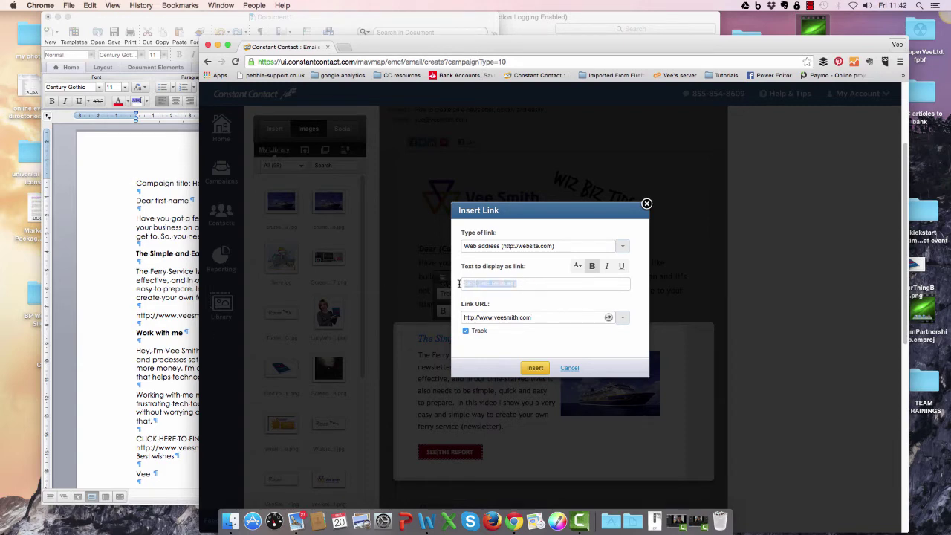
key("BackSpace")
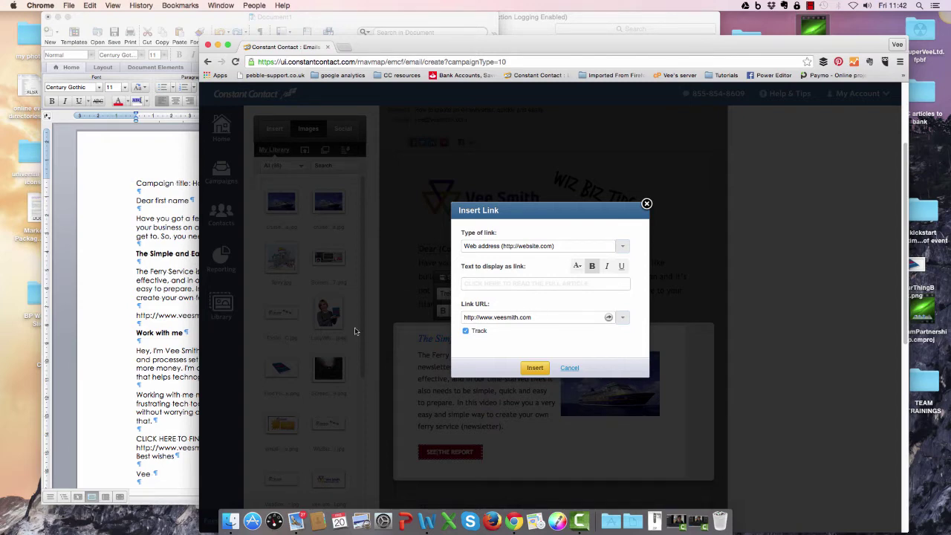
Set the button's link URL to the Word document's article address ending in /?p=1447, insert the link and save the block
left_click(173, 324)
left_click_drag(263, 315, 135, 316)
key("super+c")
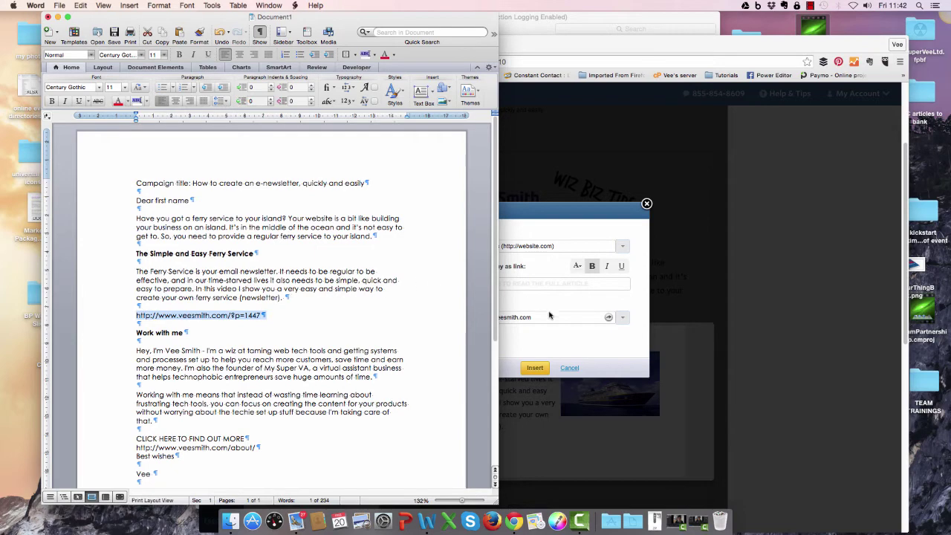
left_click(551, 317)
key("super+a")
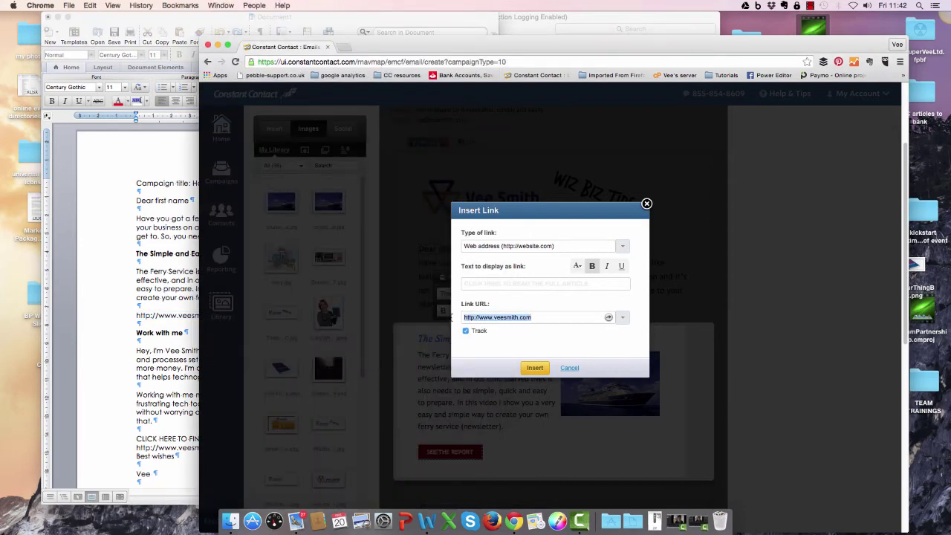
key("super+v")
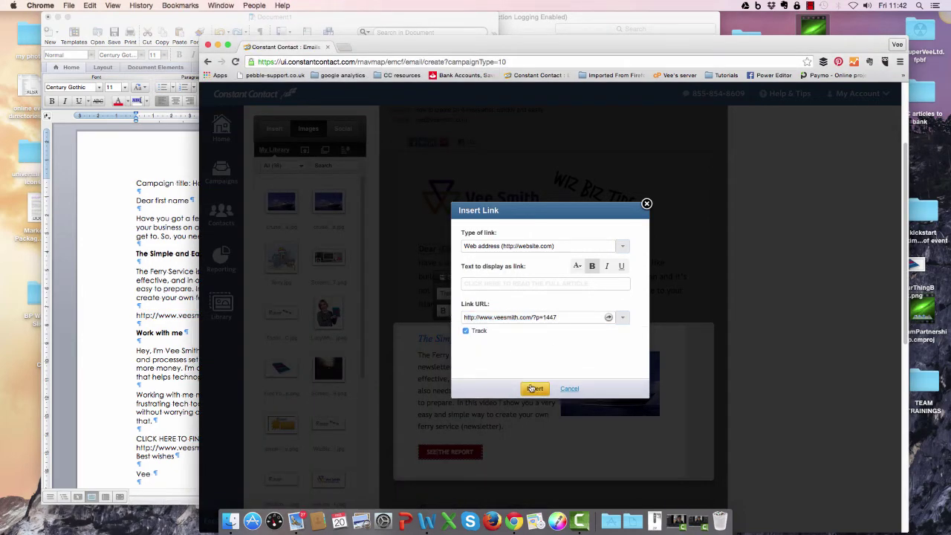
left_click(535, 390)
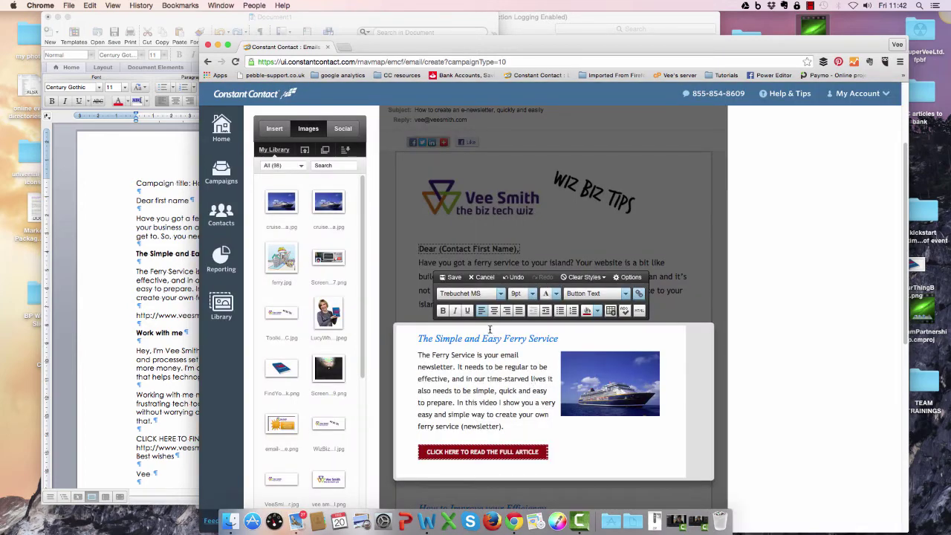
left_click(454, 279)
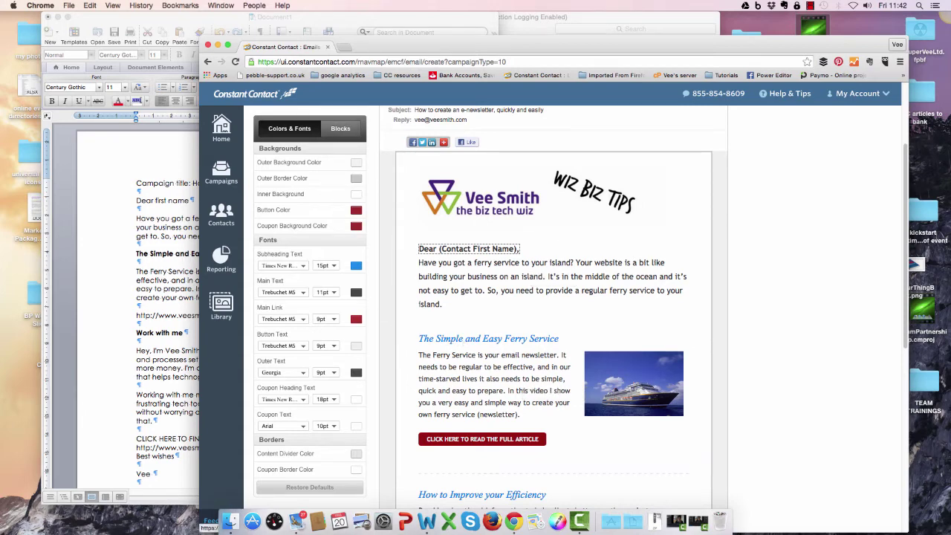
Set the Subheading Text colour to the custom purple #4F2F7F
left_click(357, 266)
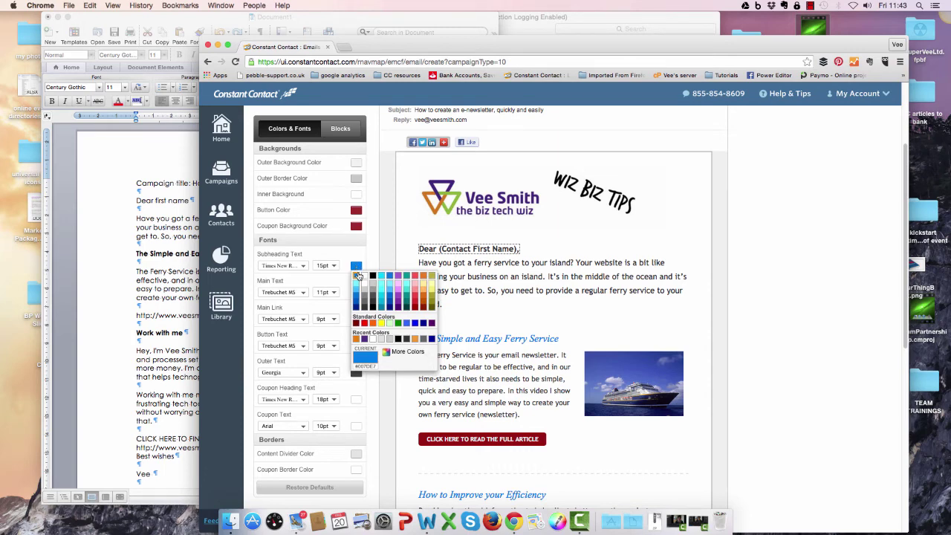
left_click(395, 354)
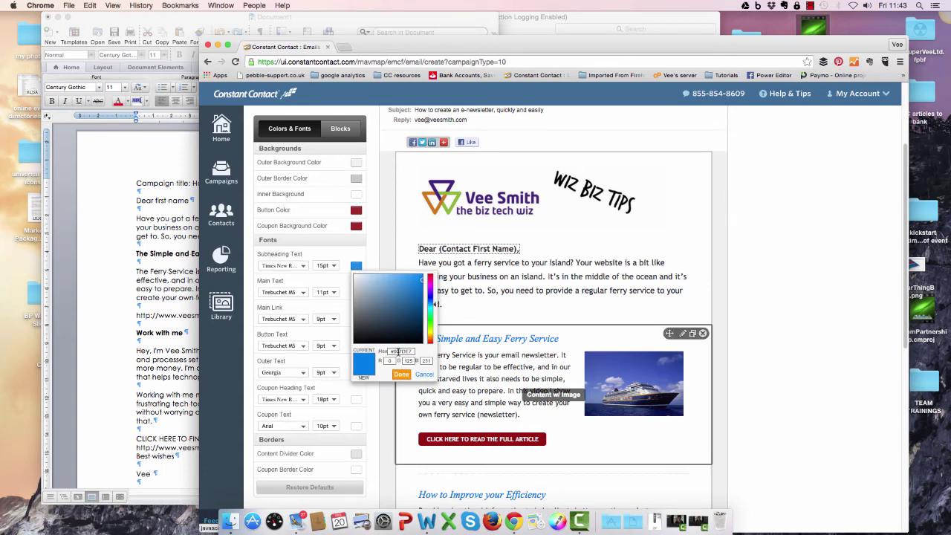
left_click_drag(412, 351, 393, 351)
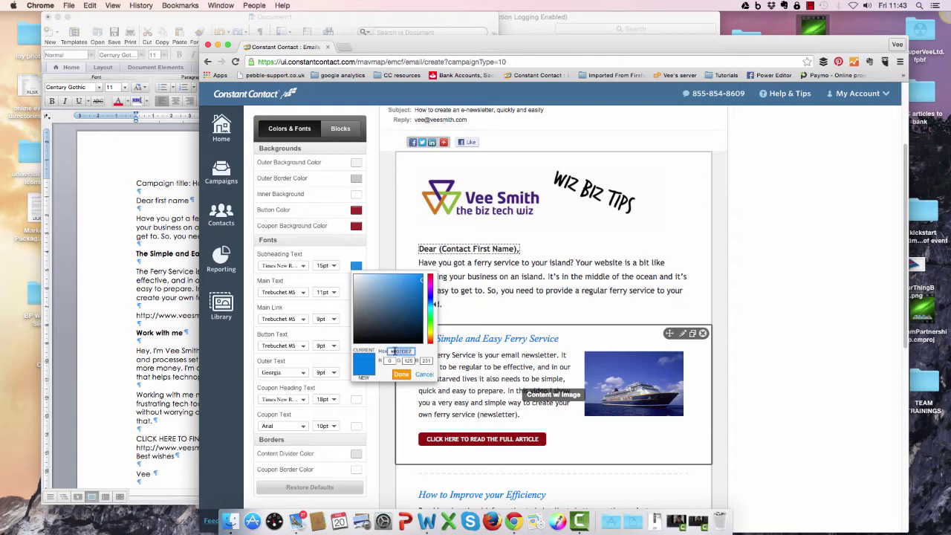
type("#d")
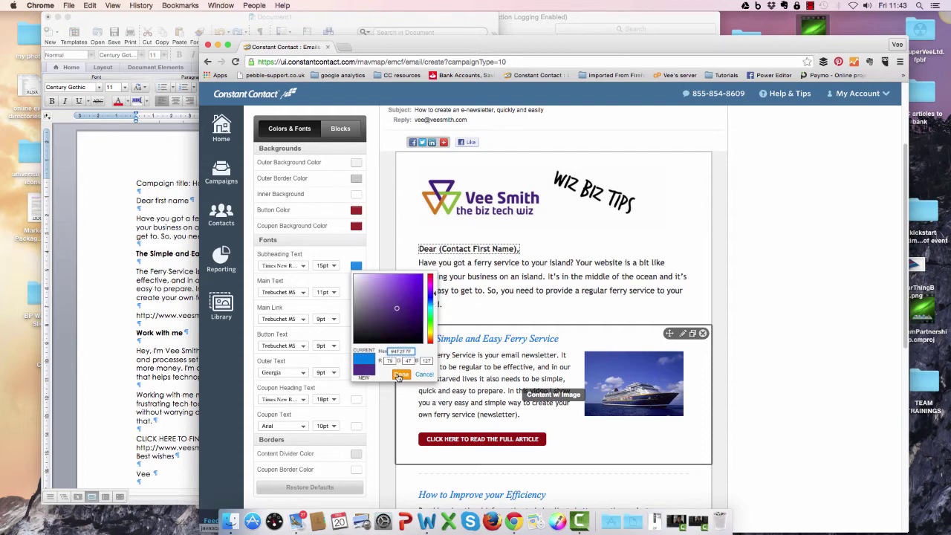
left_click(399, 376)
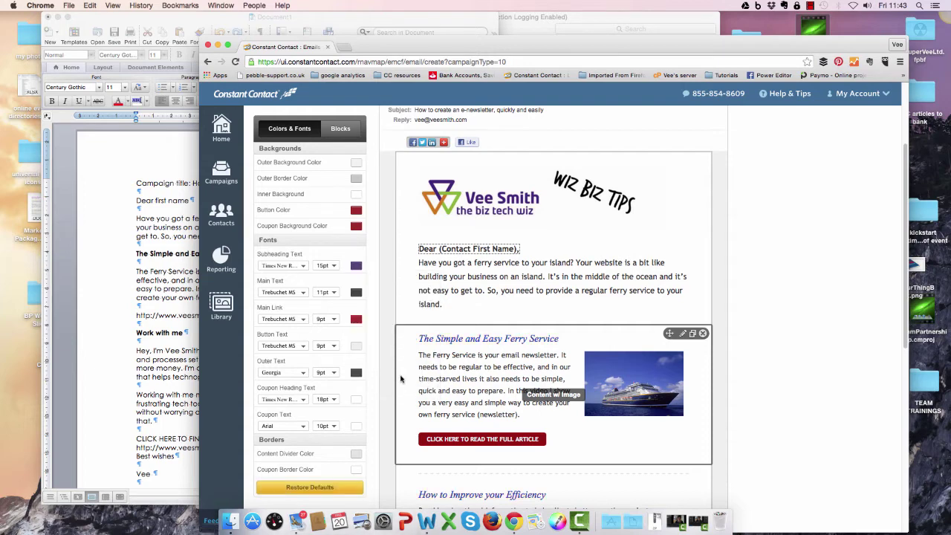
Set the Subheading Text font to Lucida Sans Unicode at 16pt
left_click(304, 266)
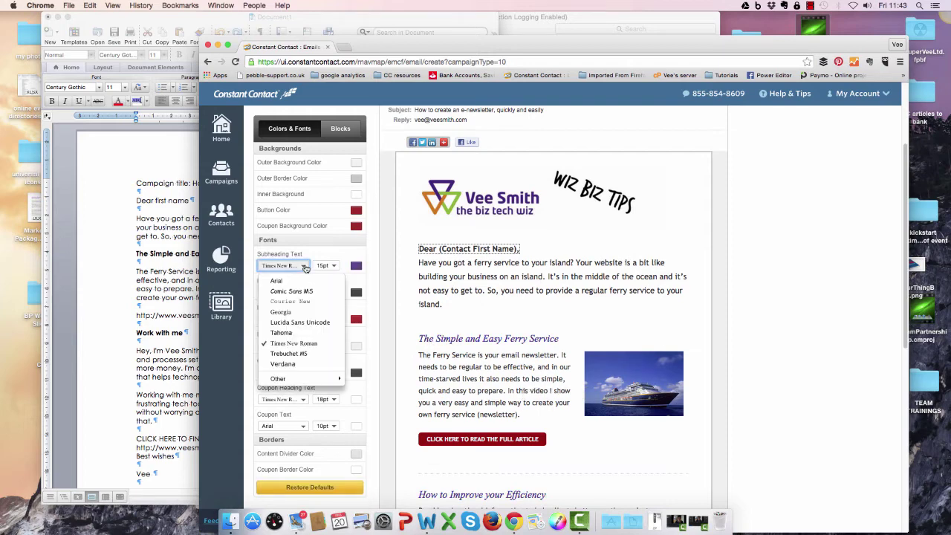
left_click(290, 322)
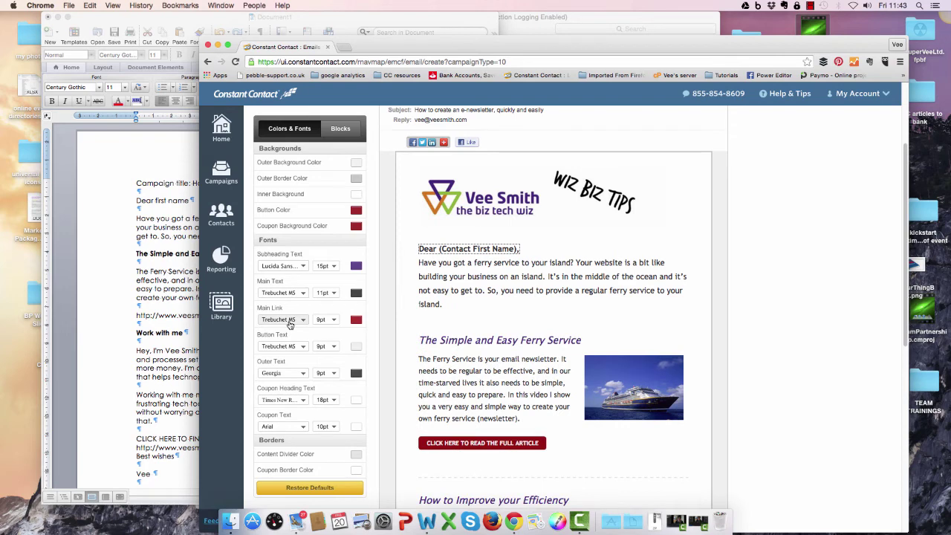
left_click(327, 266)
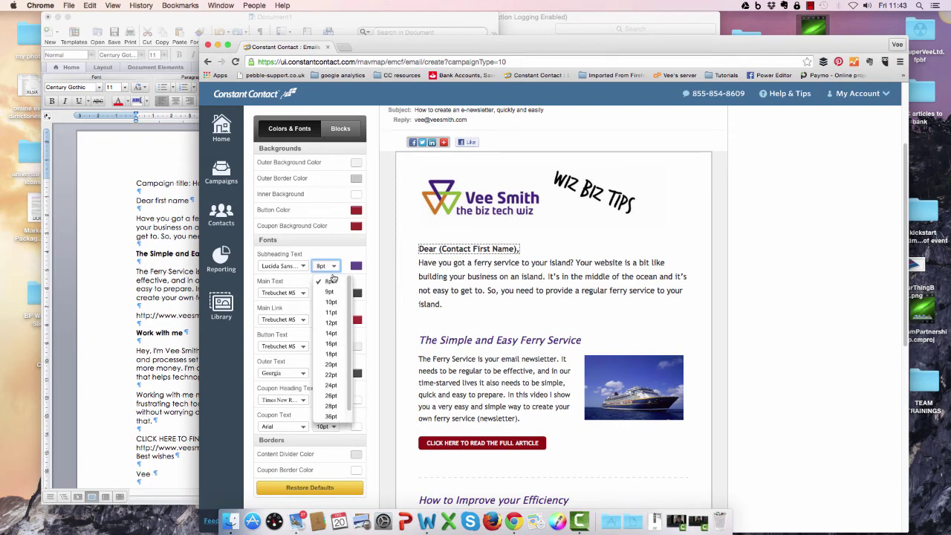
left_click(331, 344)
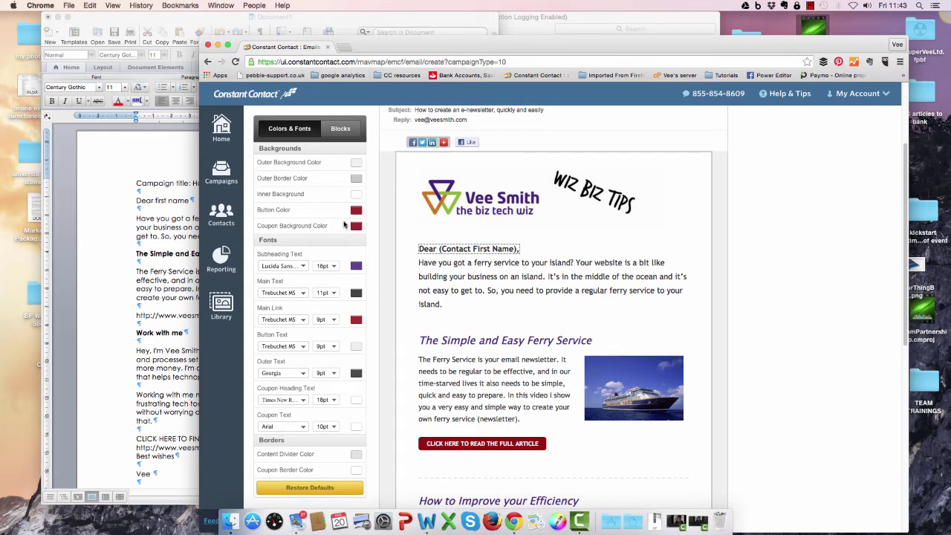
Set the Button Color to the custom orange #EE7F0F
left_click(356, 211)
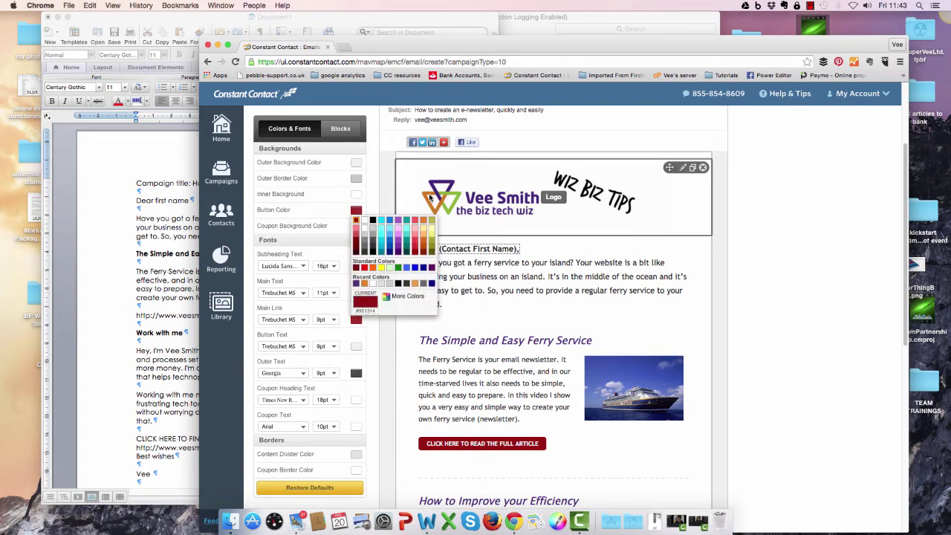
left_click(402, 297)
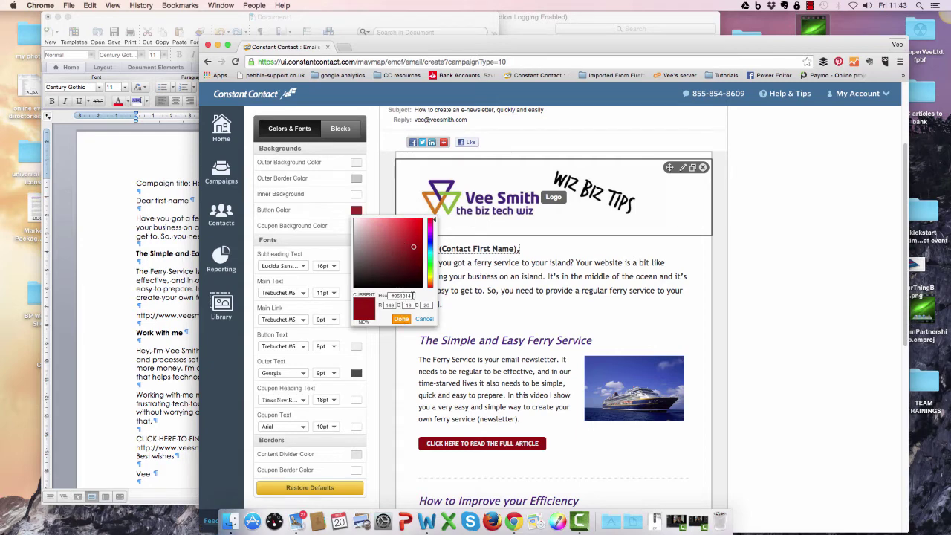
left_click_drag(414, 296, 394, 297)
type("#EE")
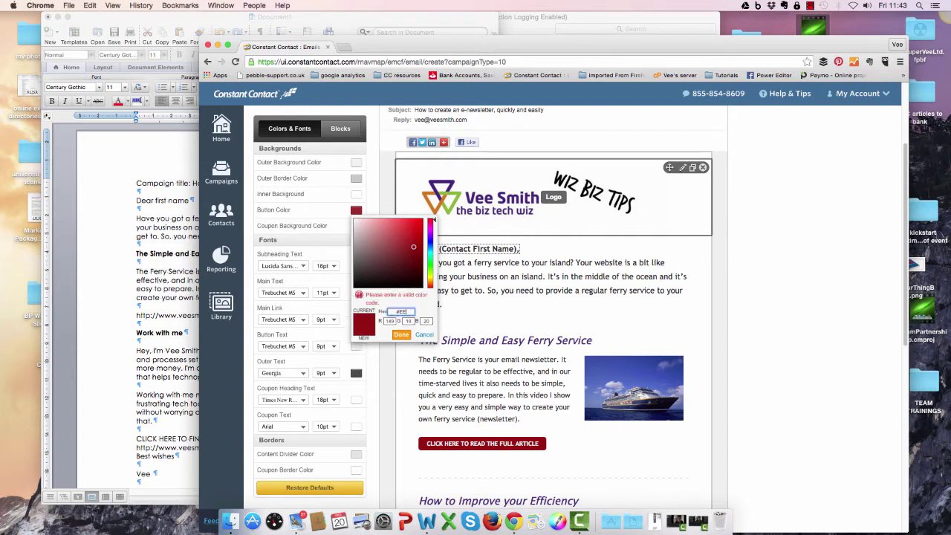
type("7F0F")
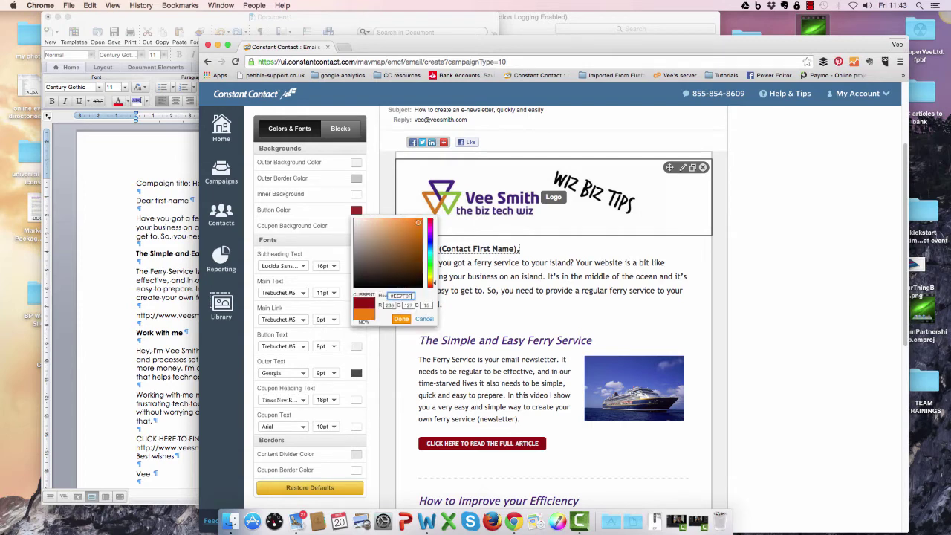
left_click(402, 320)
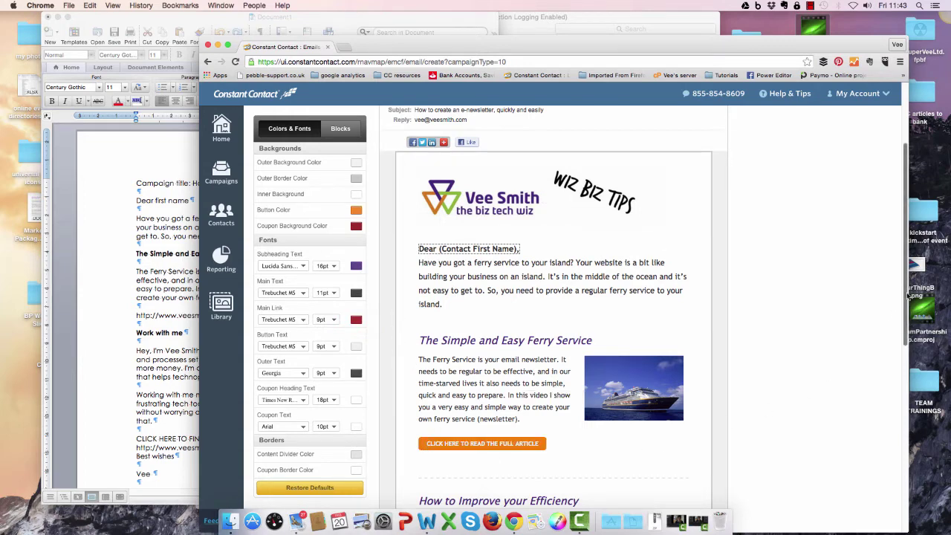
Delete the How to Improve your Efficiency block and add a Content w/ Image block in its place below the ferry service article
left_click_drag(909, 296, 909, 321)
scroll(553, 319, "down", 5)
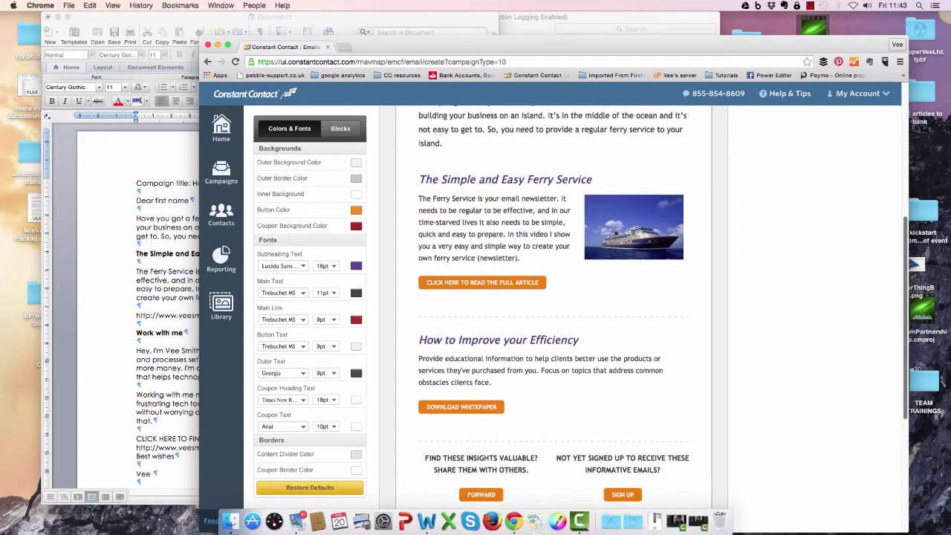
scroll(632, 371, "up", 5)
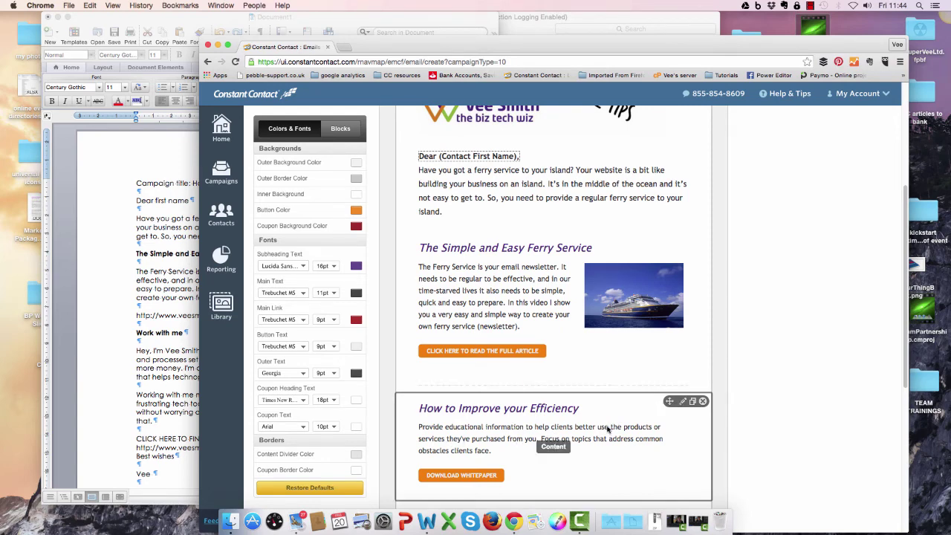
left_click(703, 402)
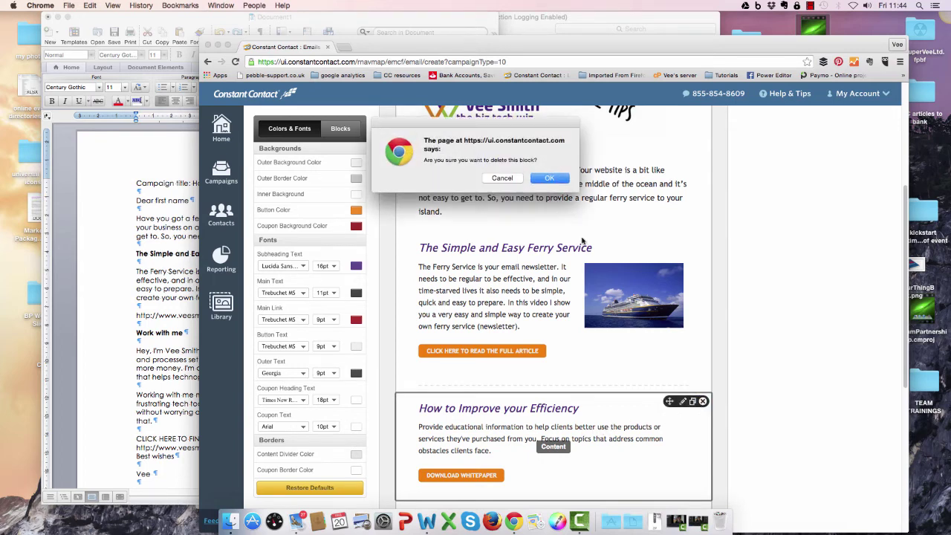
left_click(550, 179)
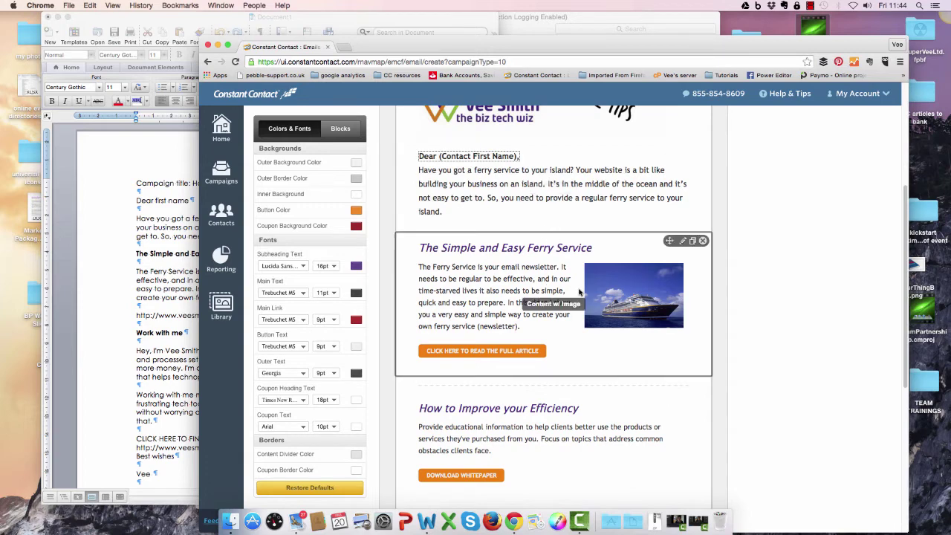
left_click(334, 130)
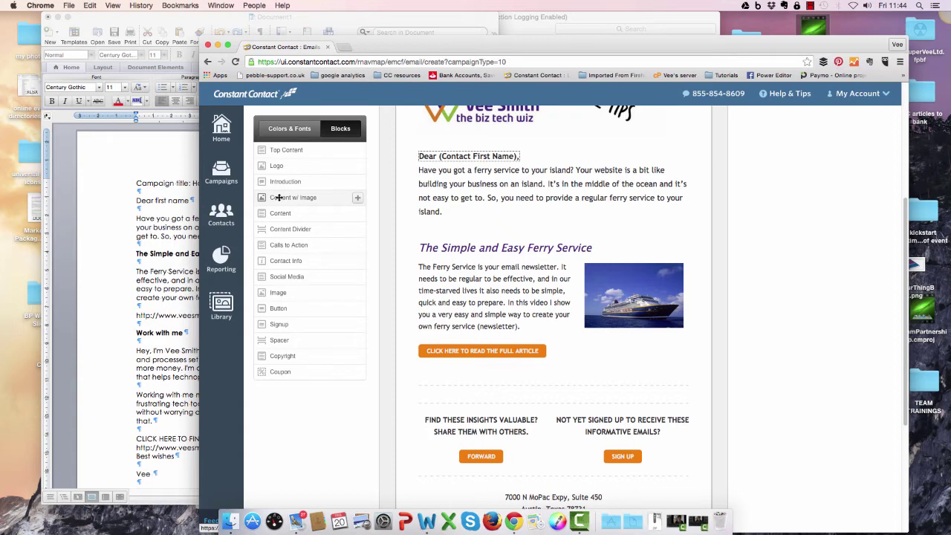
left_click_drag(279, 197, 495, 412)
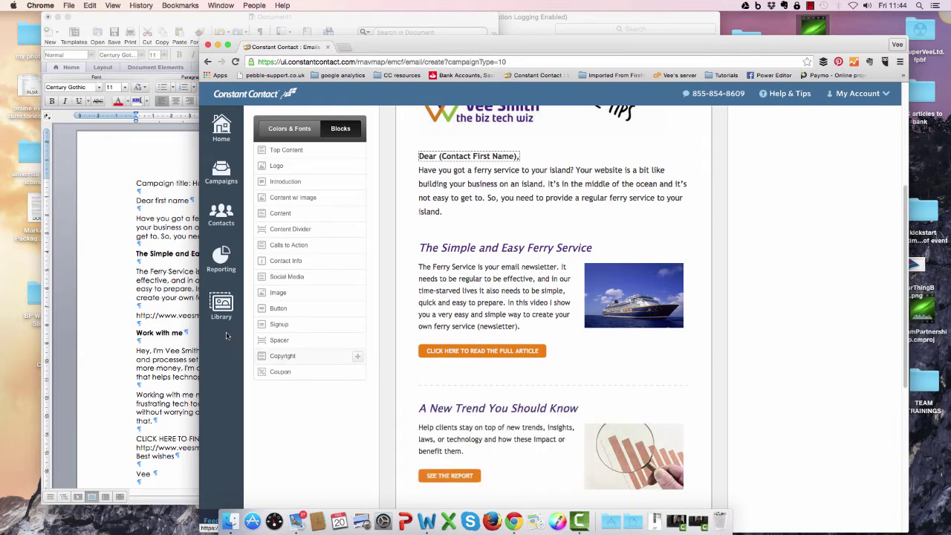
Replace the new block's heading with "Work with me" copied from the Word document, without the extra line break
left_click(178, 358)
left_click_drag(136, 333, 184, 335)
key("super+c")
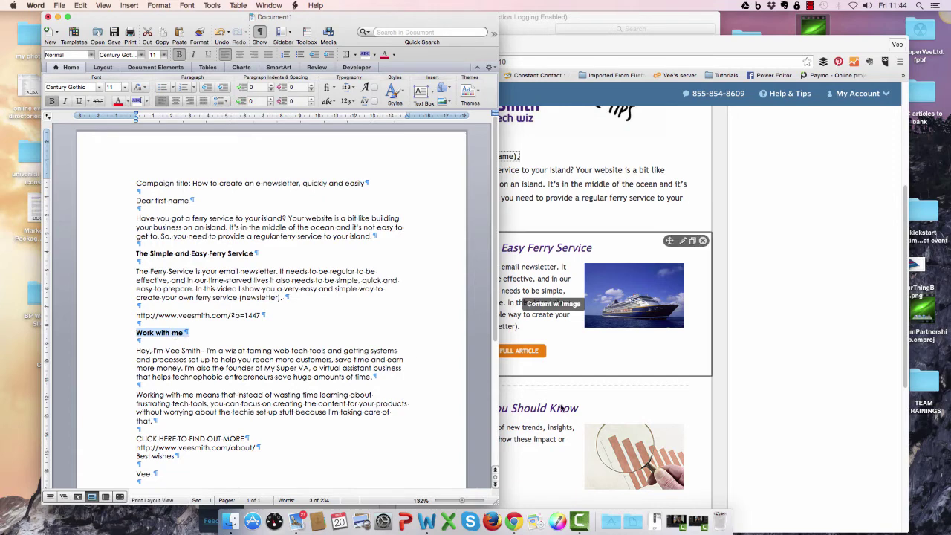
left_click(563, 408)
left_click(422, 410)
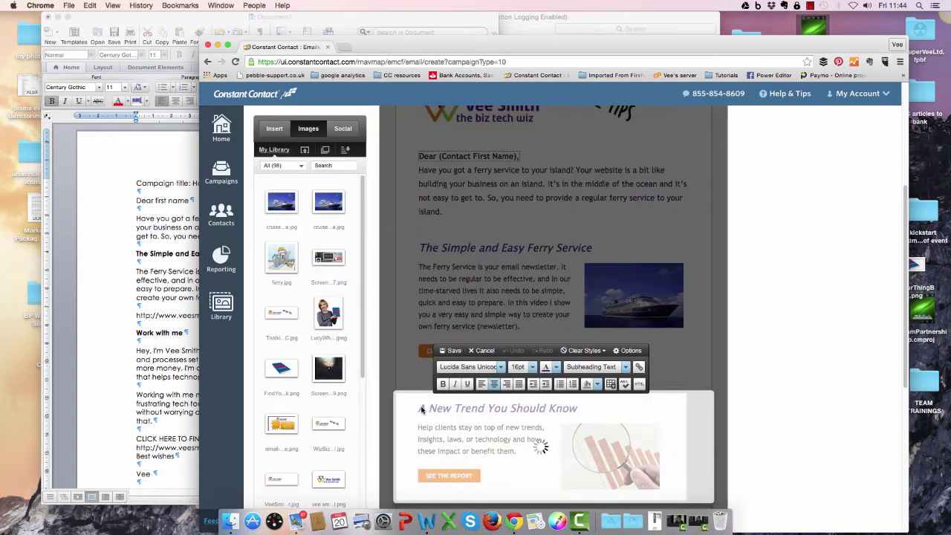
left_click_drag(421, 409, 582, 407)
key("super+v")
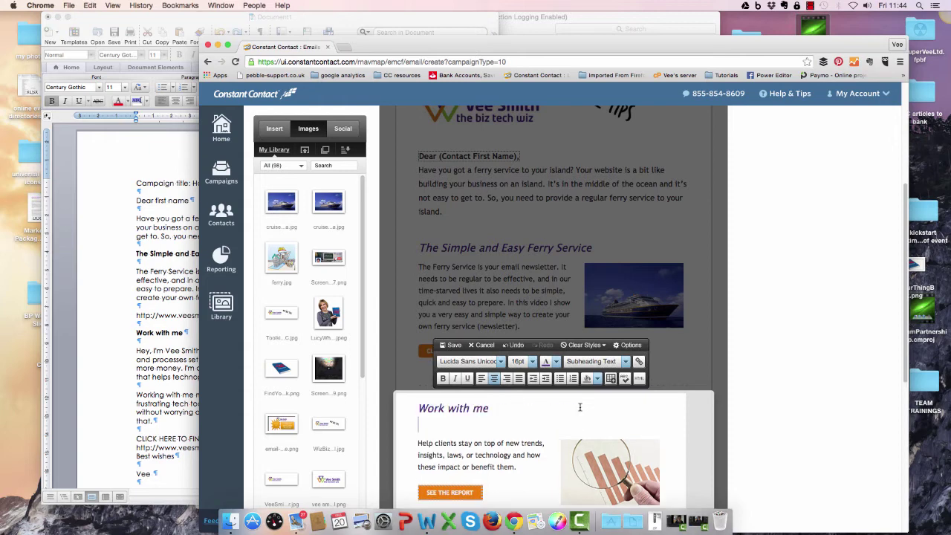
key("BackSpace")
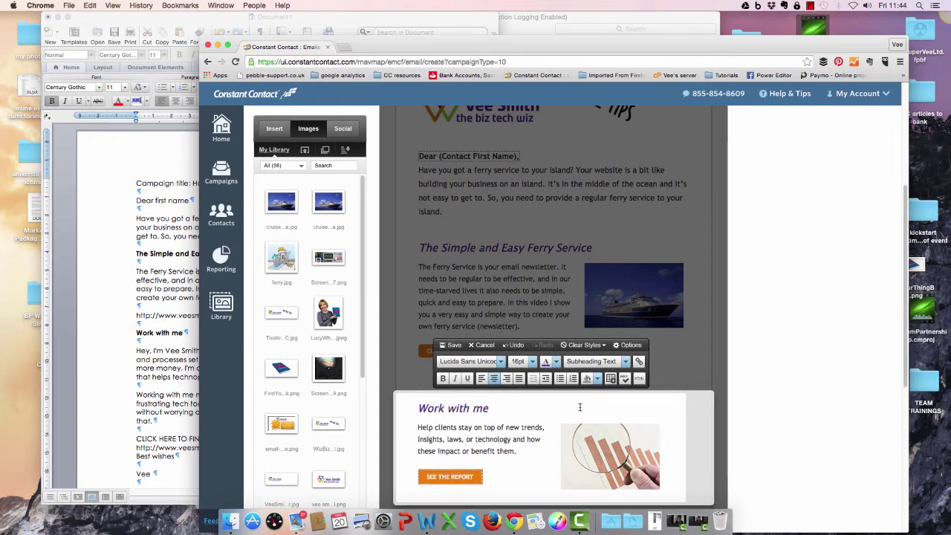
Replace the placeholder body text under Work with me with the two introduction paragraphs from the Word document
left_click(173, 378)
left_click_drag(136, 350, 178, 425)
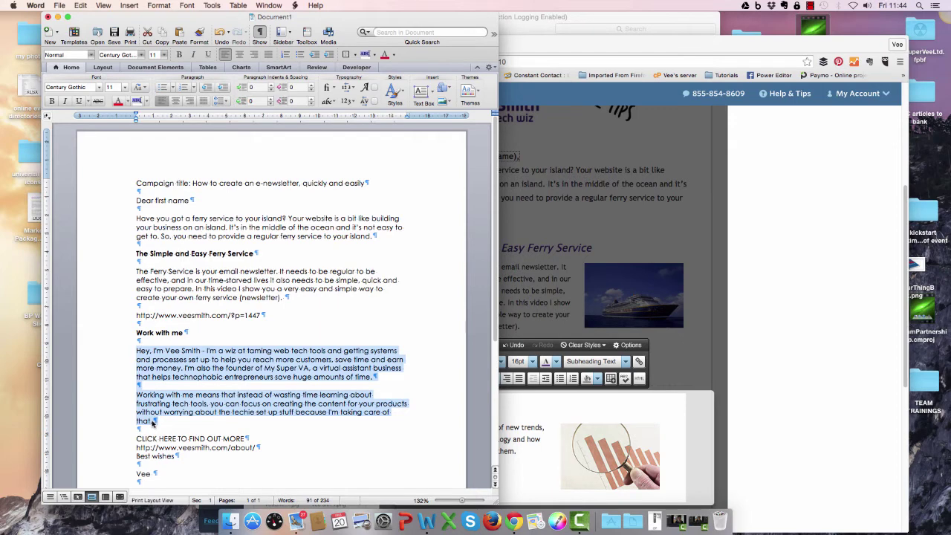
left_click(500, 437)
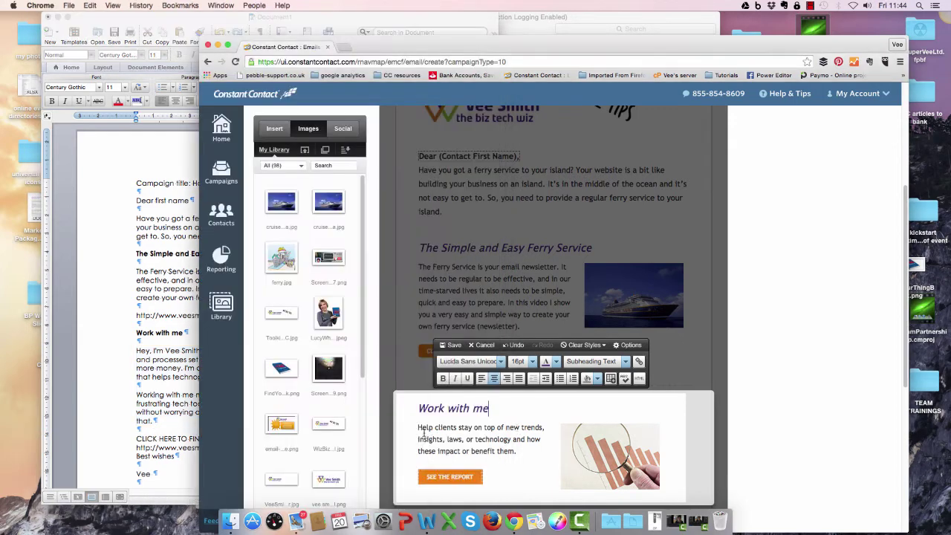
left_click_drag(418, 428, 523, 455)
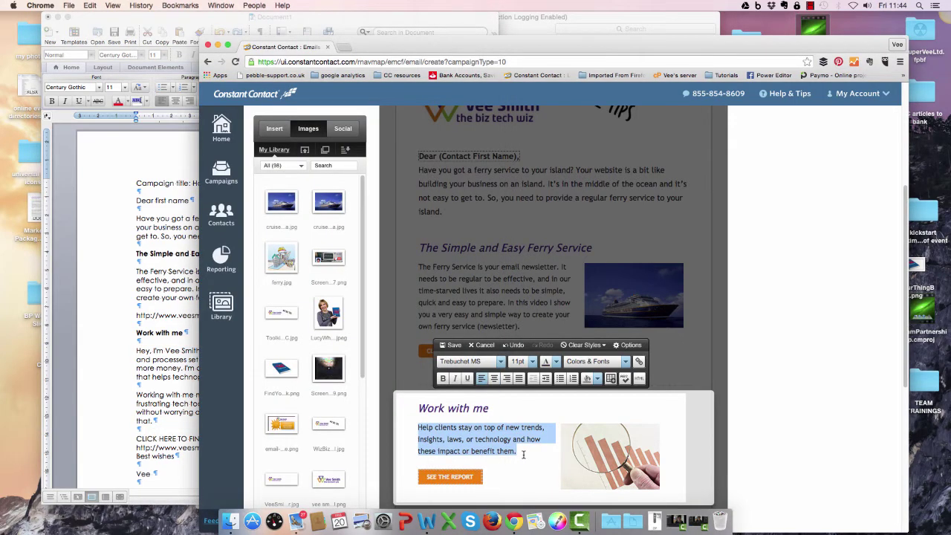
type("Hey, I'm Vee Smith - I'm a wiz at taming web tech tools and getting systems and processes set up to help you reach more customers, save time and earn more money. I'm also the founder of My Super VA, a virtual assistant business that helps technophobic entrepreneurs save huge amounts of time.")
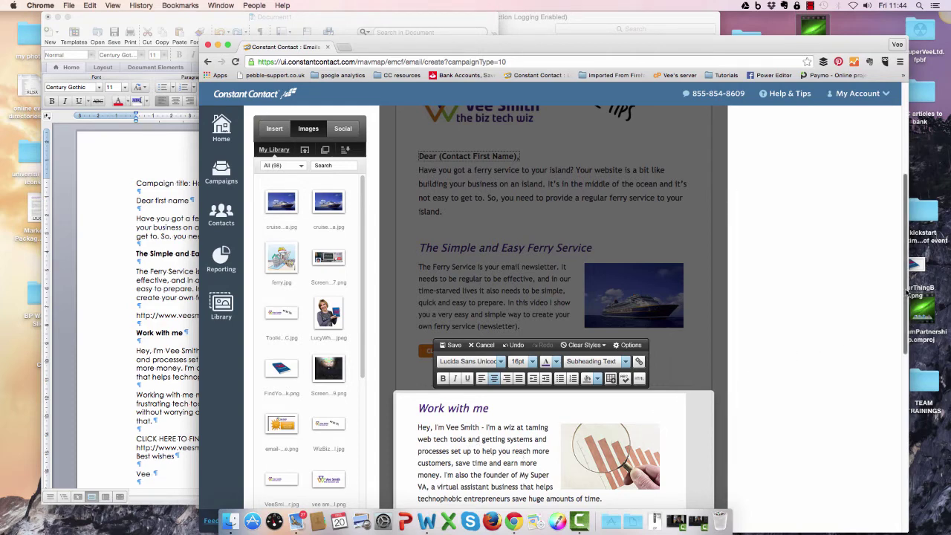
Replace the chart image in the Work with me block with the portrait photo Vee500x700.jpg from the image library
left_click_drag(908, 294, 911, 340)
mouse_move(643, 341)
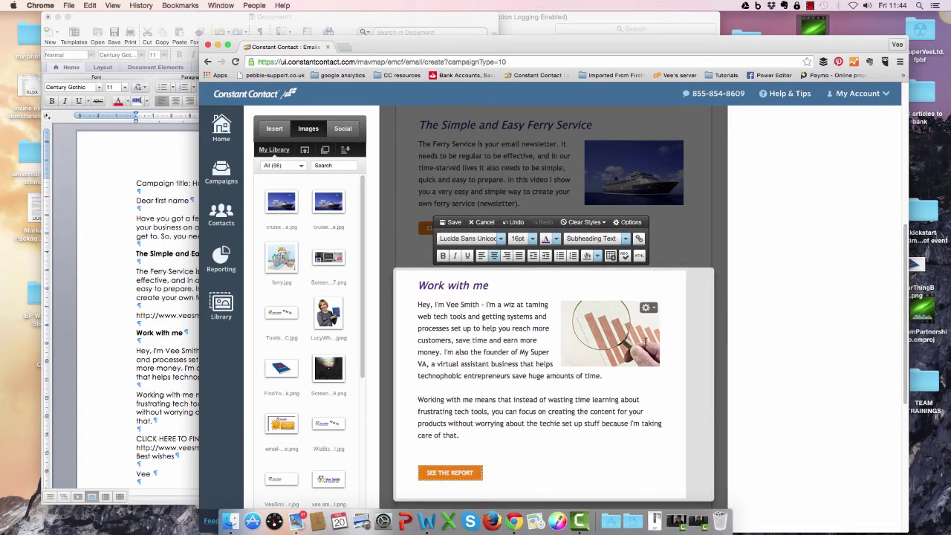
left_click(653, 309)
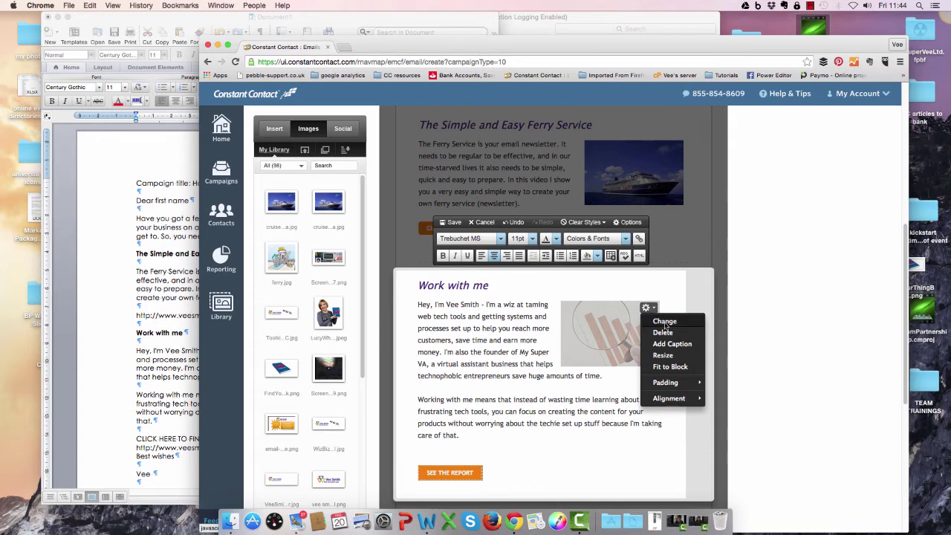
left_click(665, 323)
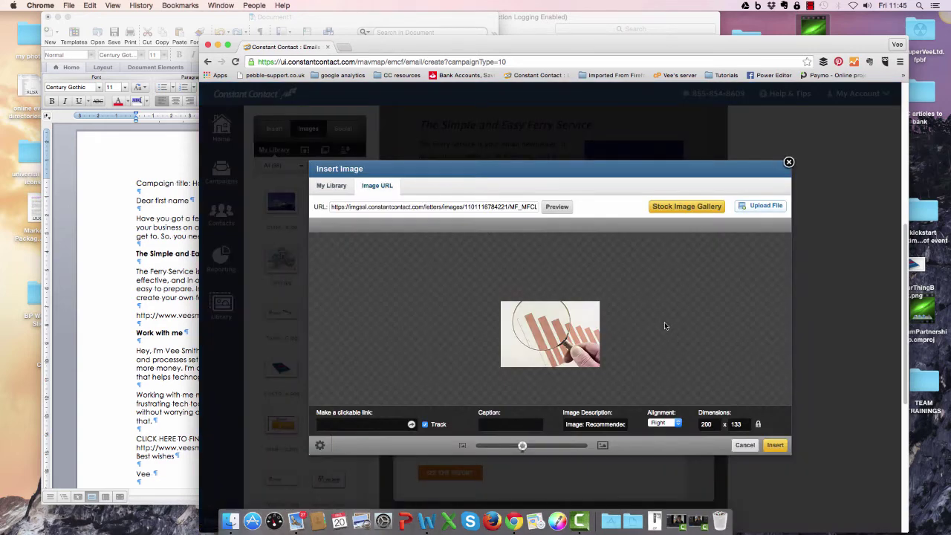
left_click(339, 188)
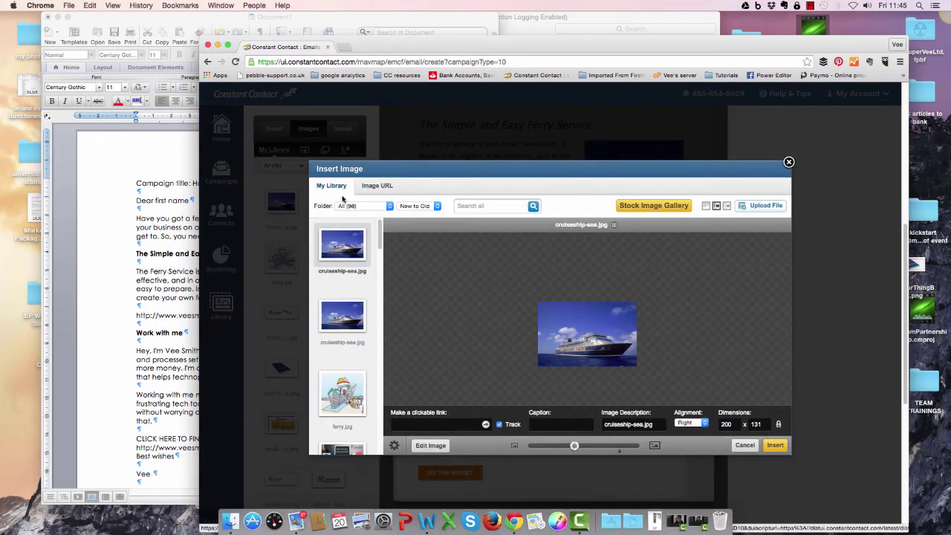
left_click_drag(379, 245, 398, 500)
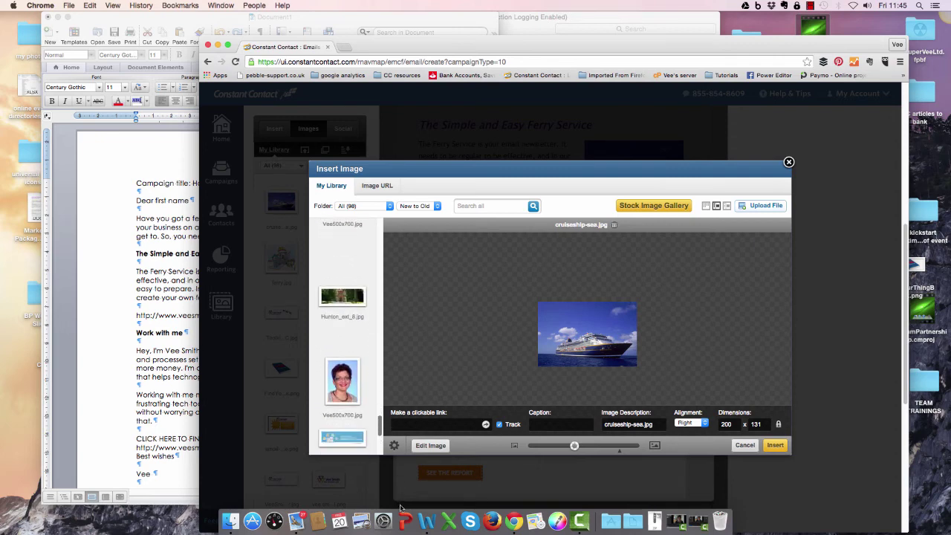
left_click(343, 387)
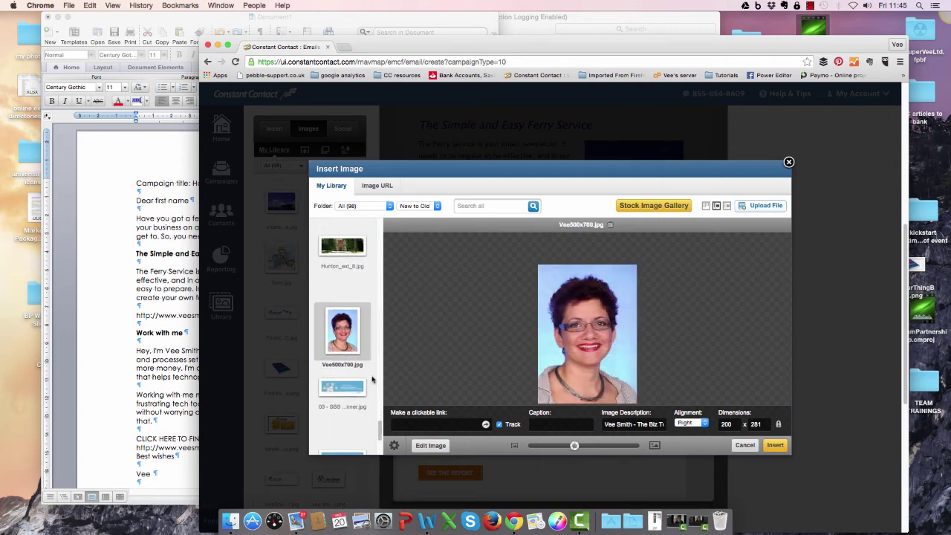
left_click(775, 445)
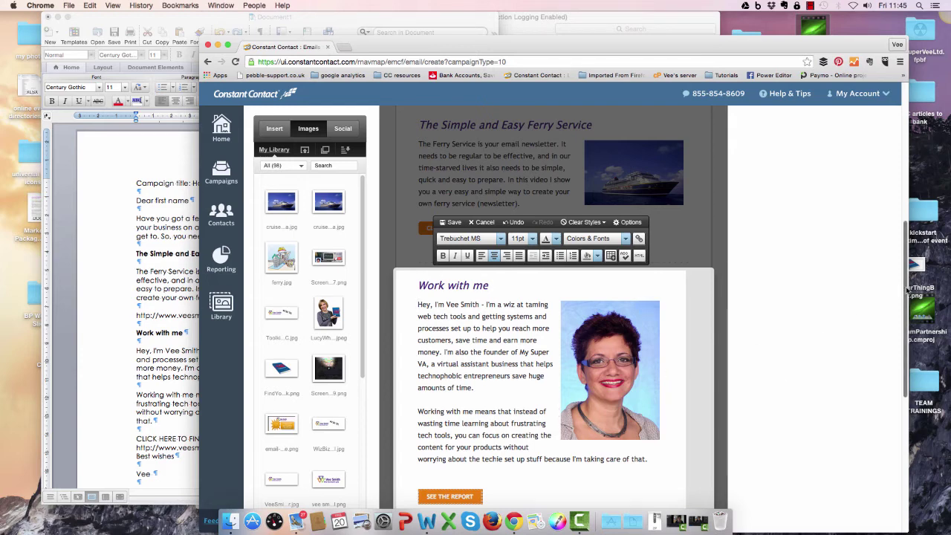
Open the link settings of the block's SEE THE REPORT button and change its display text to "CLICK HERE TO FIND OUT MORE"
left_click_drag(905, 293, 905, 320)
left_click(461, 418)
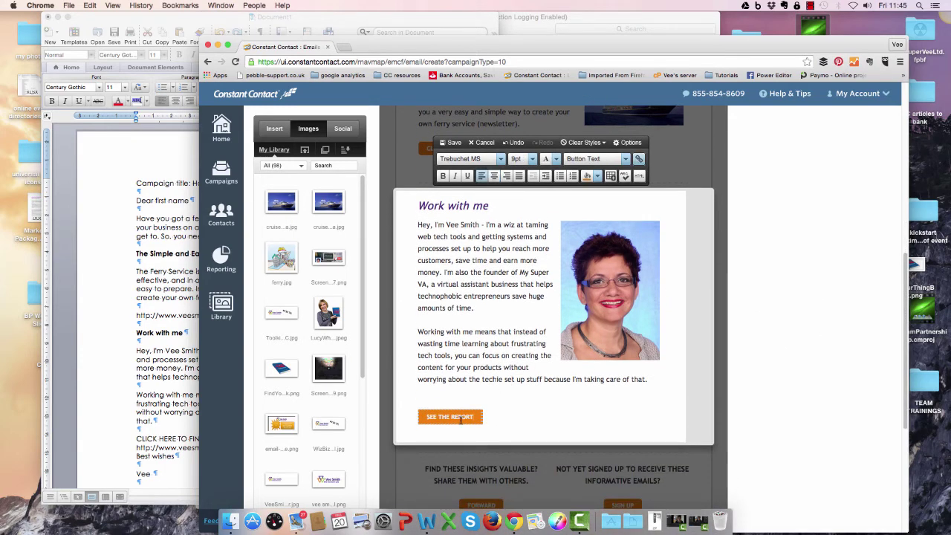
double_click(461, 418)
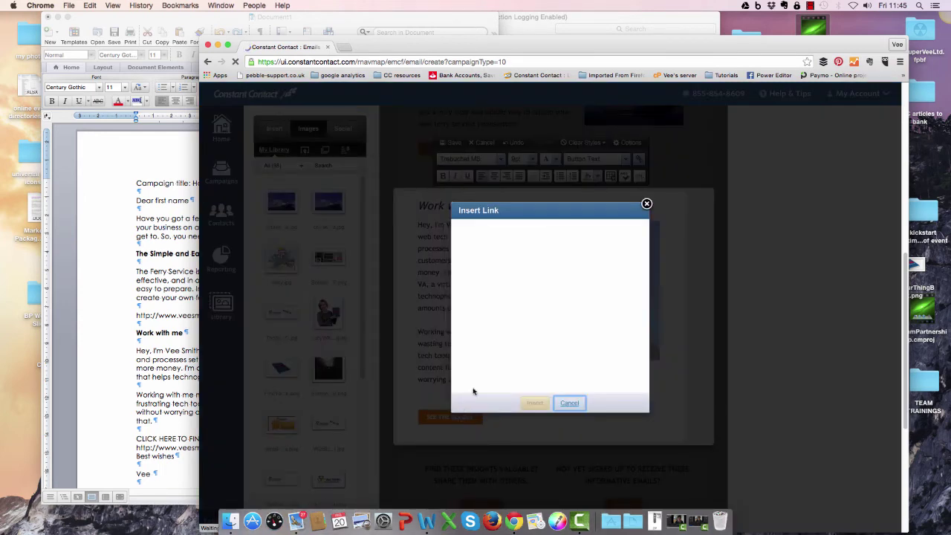
left_click(179, 414)
left_click_drag(137, 438, 236, 438)
key("super+c")
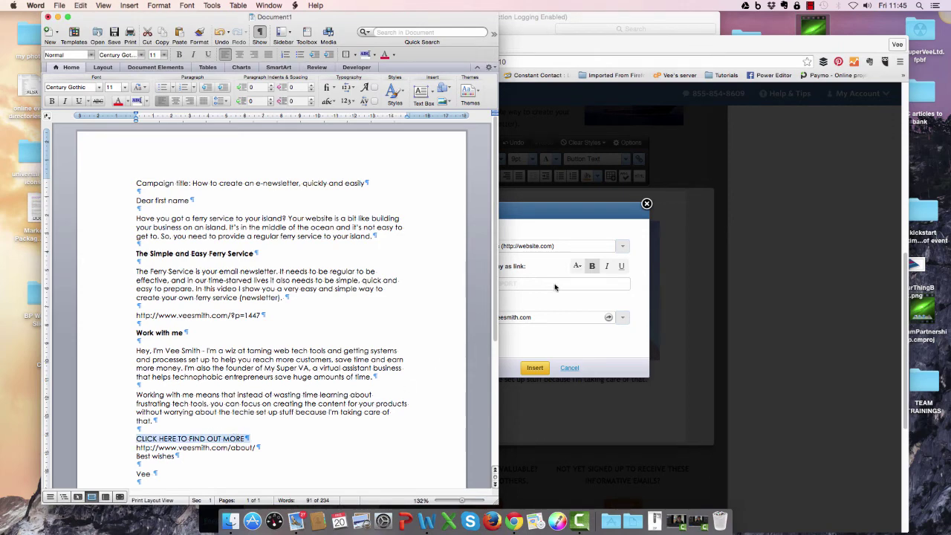
left_click_drag(554, 286, 453, 283)
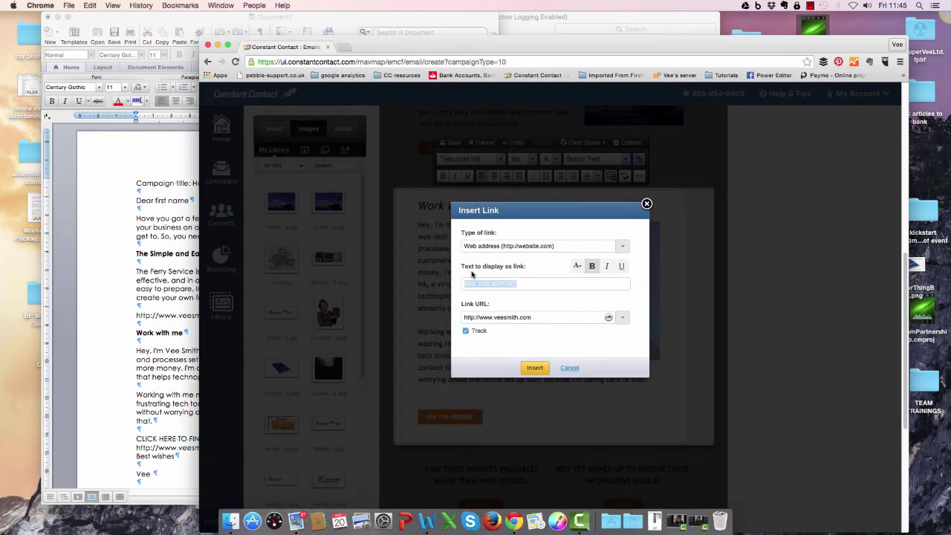
key("super+v")
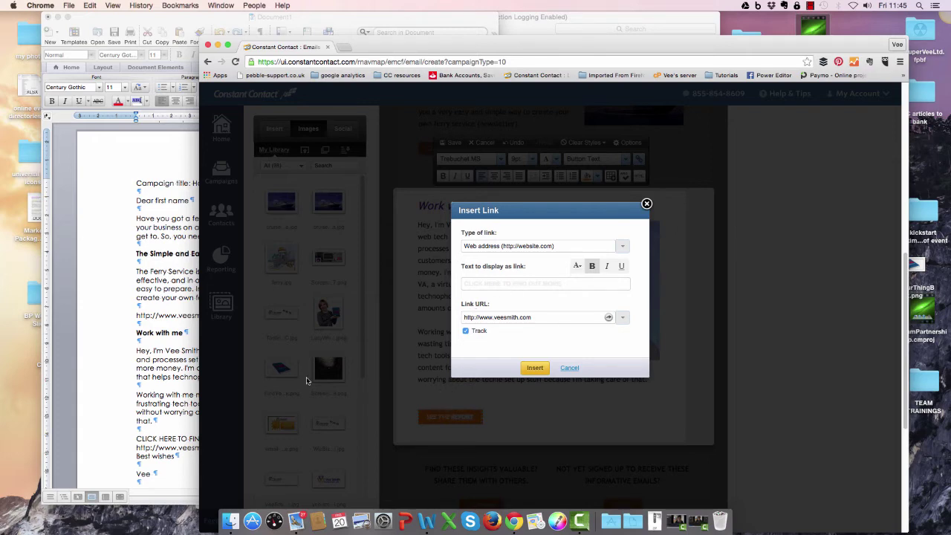
Set the CLICK HERE TO FIND OUT MORE button's link to the about-page URL copied from the Word document and insert it
left_click(170, 415)
left_click_drag(137, 448, 257, 451)
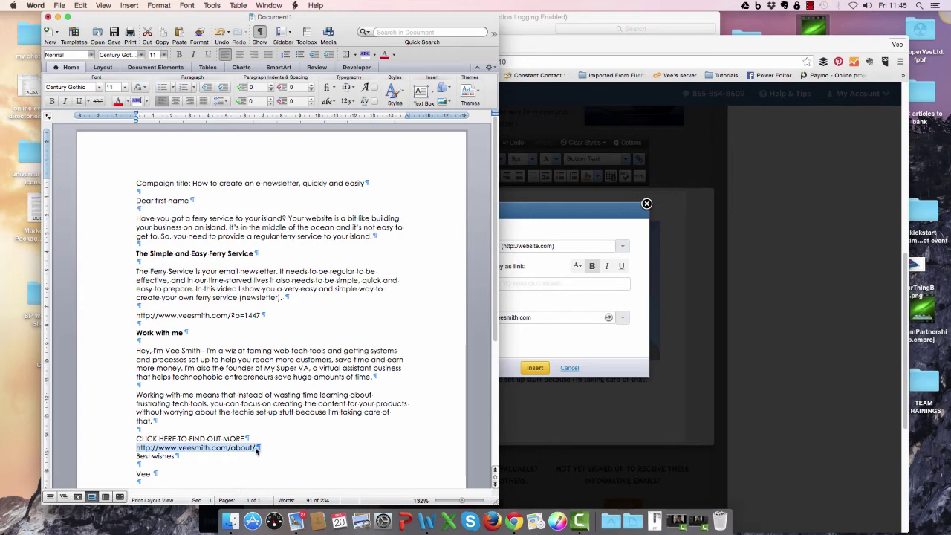
key("super+c")
left_click(560, 310)
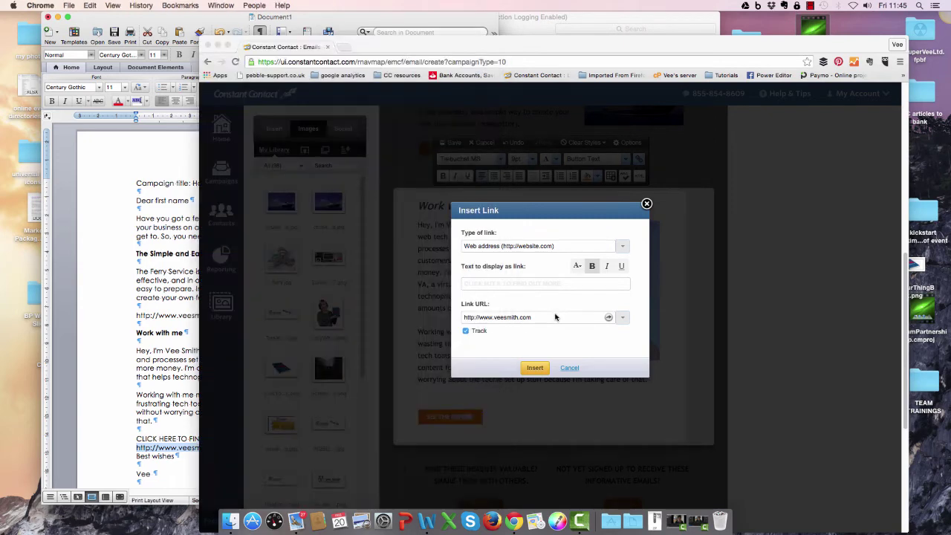
triple_click(457, 318)
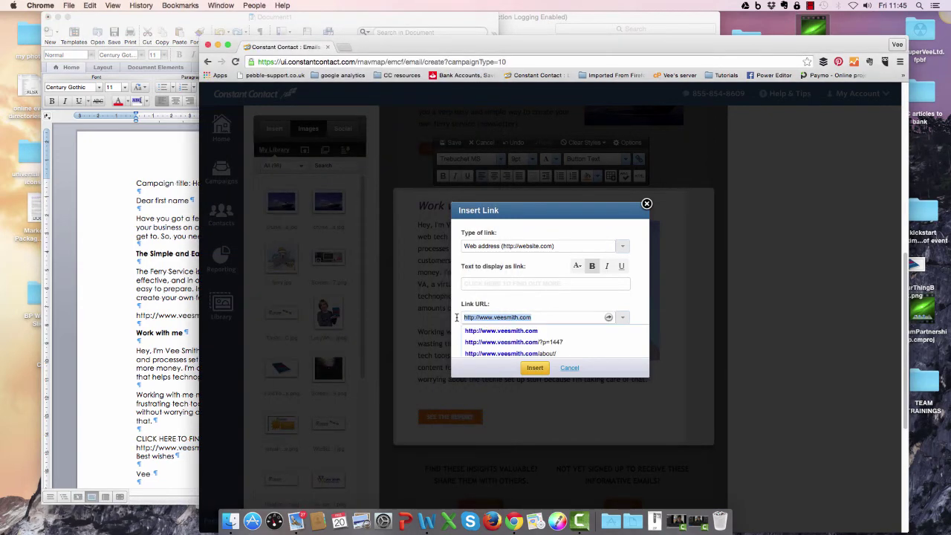
key("super+v")
left_click(534, 364)
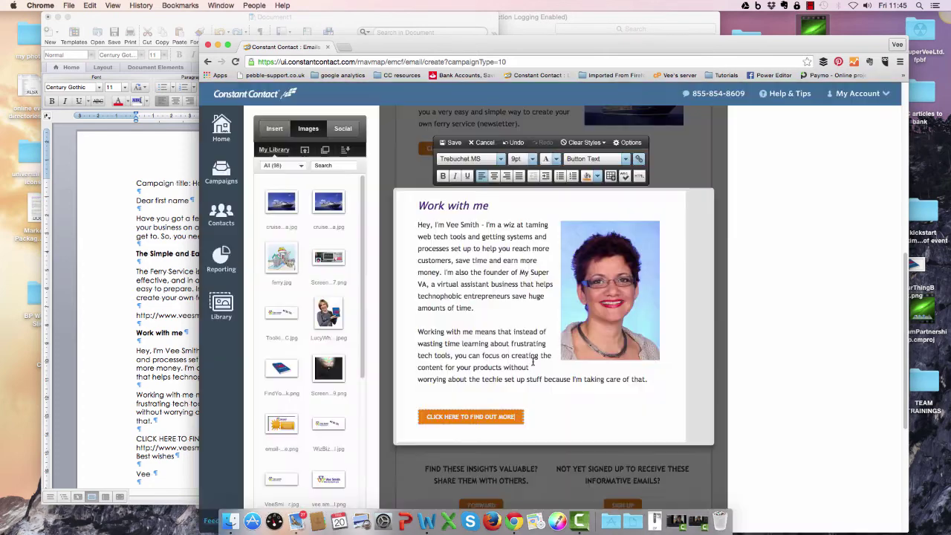
Remove the extra blank line above the CLICK HERE TO FIND OUT MORE button and save the Work with me block
left_click(474, 389)
key("BackSpace")
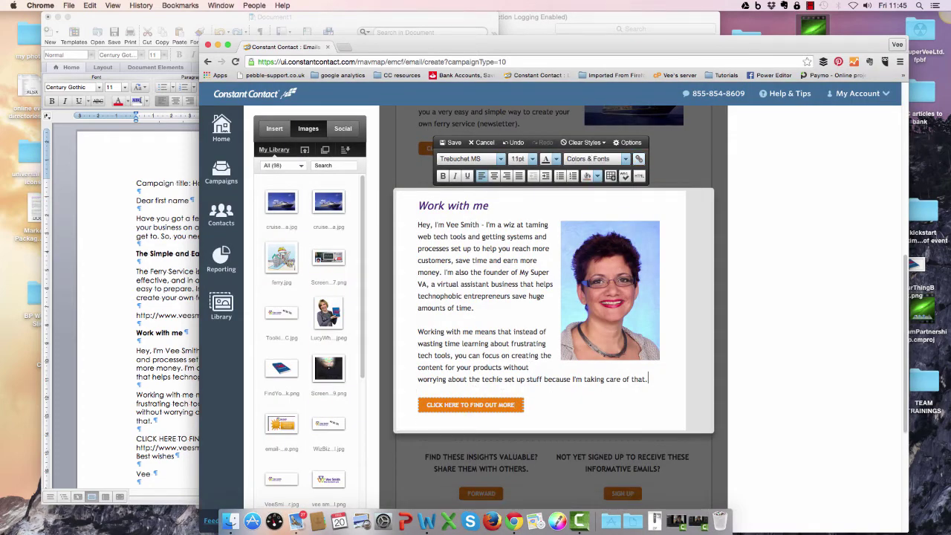
left_click(456, 142)
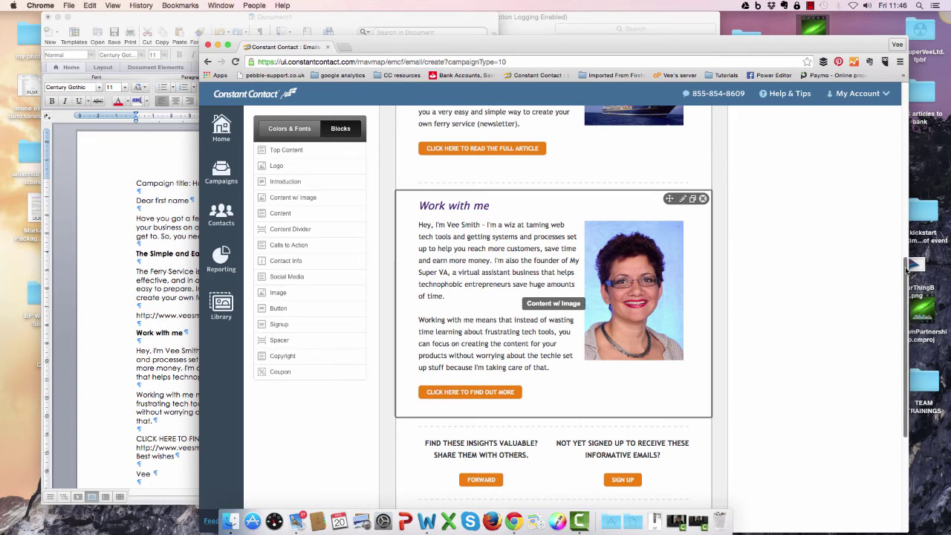
Delete the Contact Info block and the content divider directly below it
left_click_drag(905, 257, 908, 347)
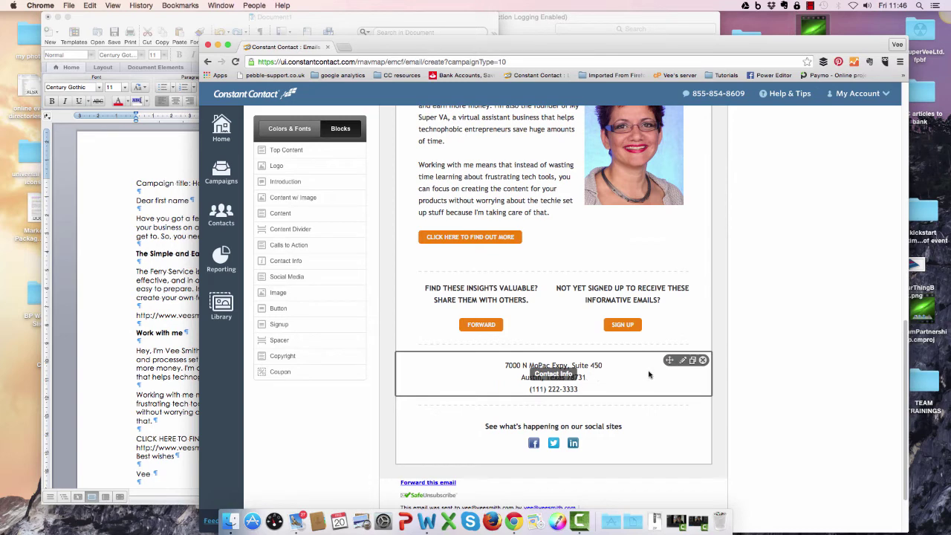
left_click(703, 361)
left_click(550, 178)
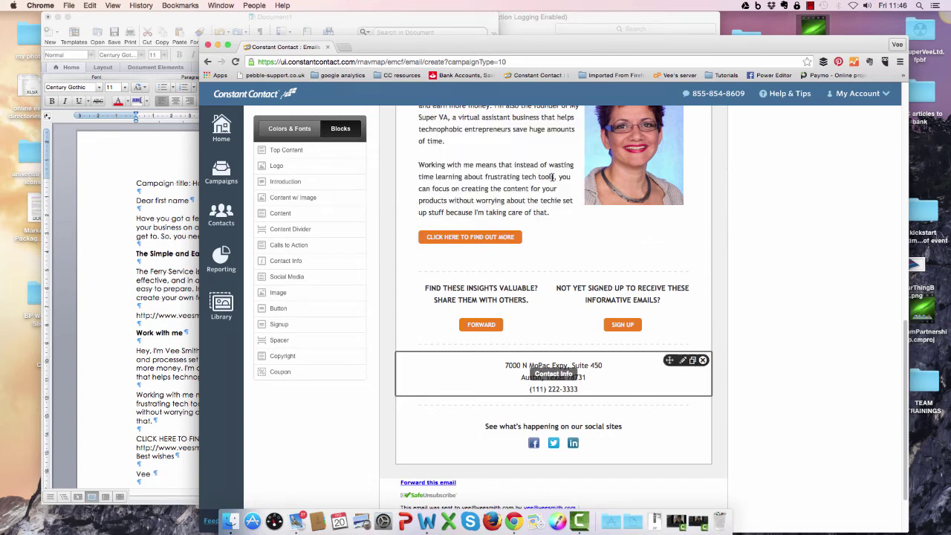
left_click(703, 361)
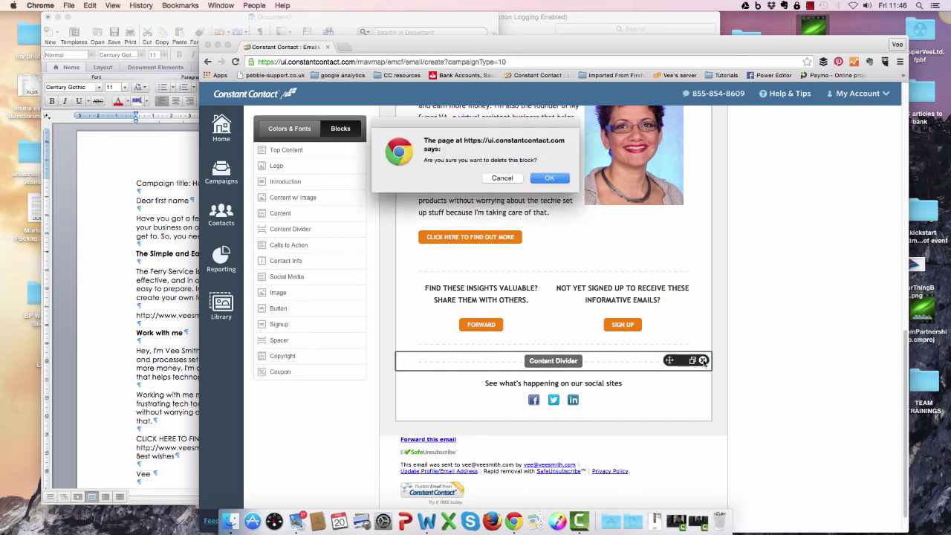
left_click(550, 178)
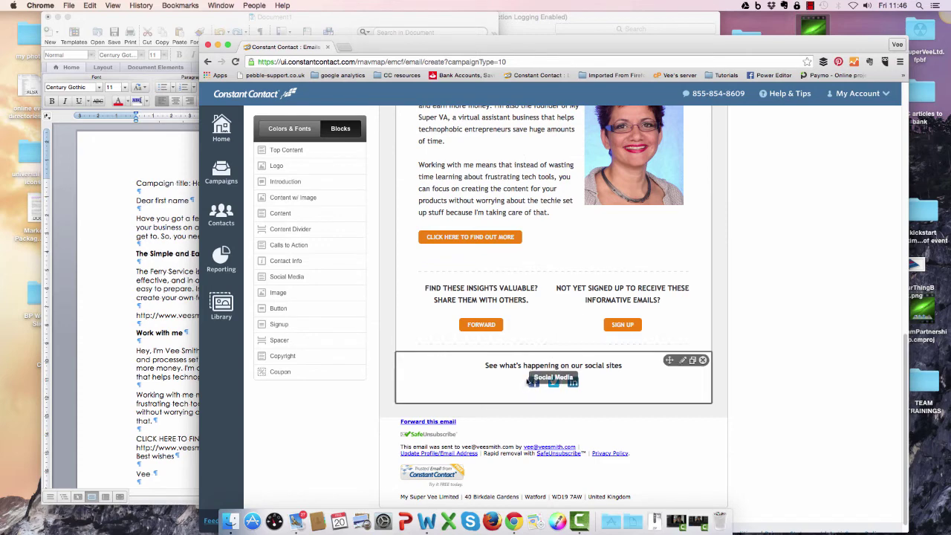
Open the Facebook icon's link settings in the Social Media block and choose the largest square Facebook icon
left_click(498, 379)
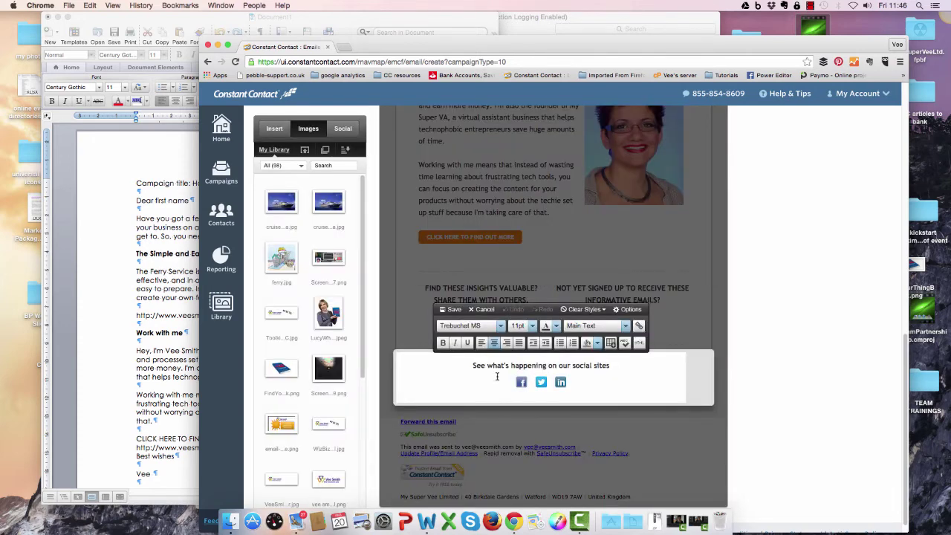
left_click(515, 383)
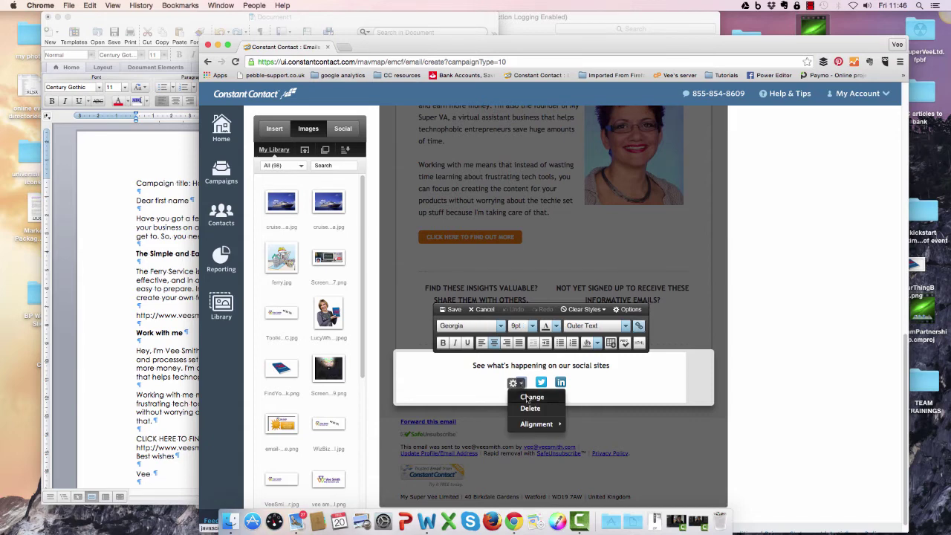
left_click(527, 398)
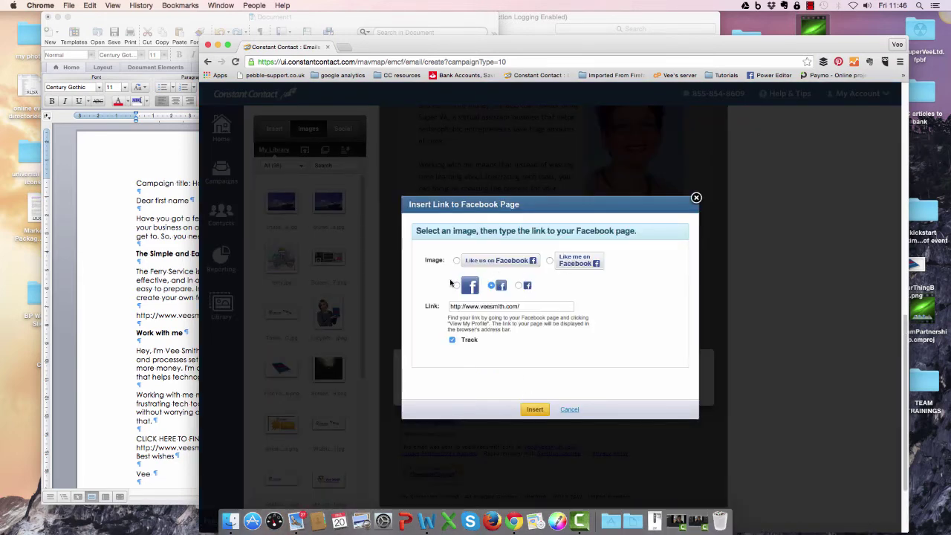
left_click(457, 286)
left_click(158, 418)
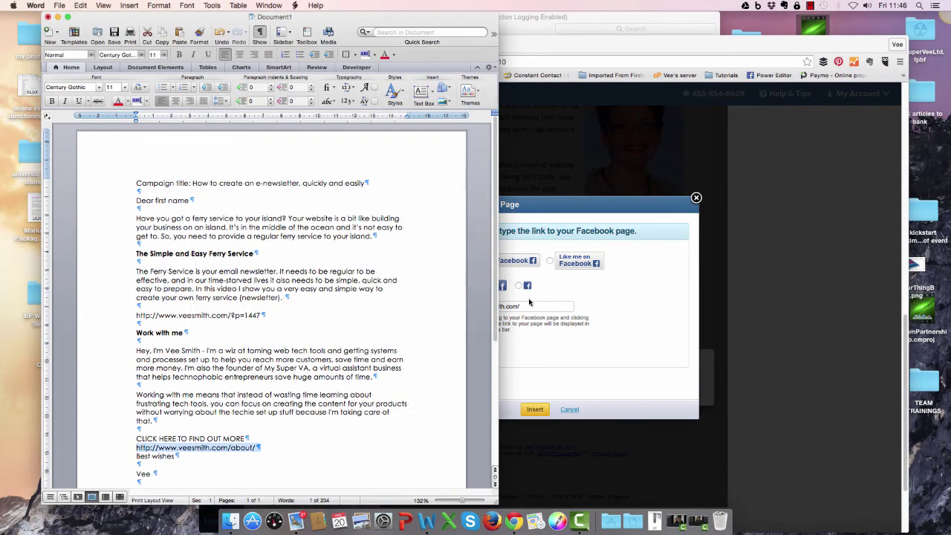
scroll(496, 315, "down", 3)
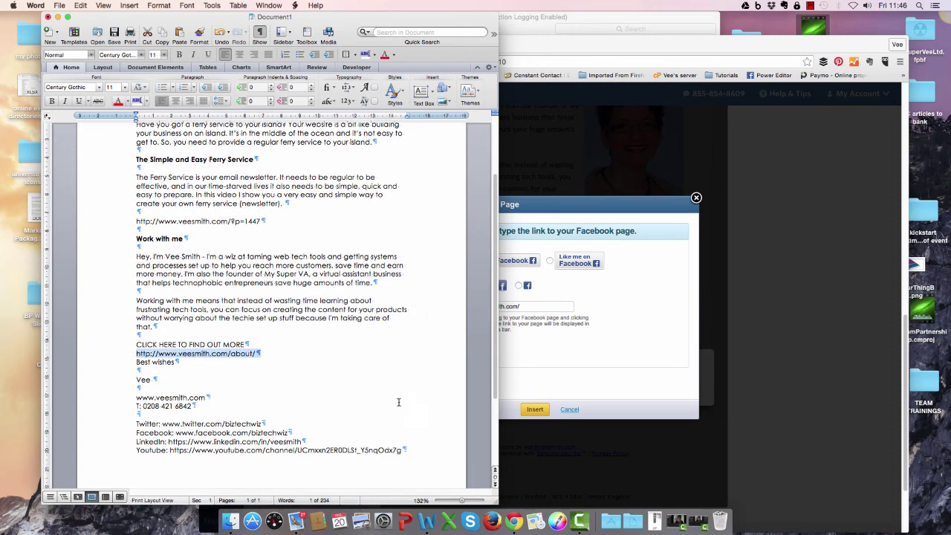
left_click_drag(291, 433, 176, 433)
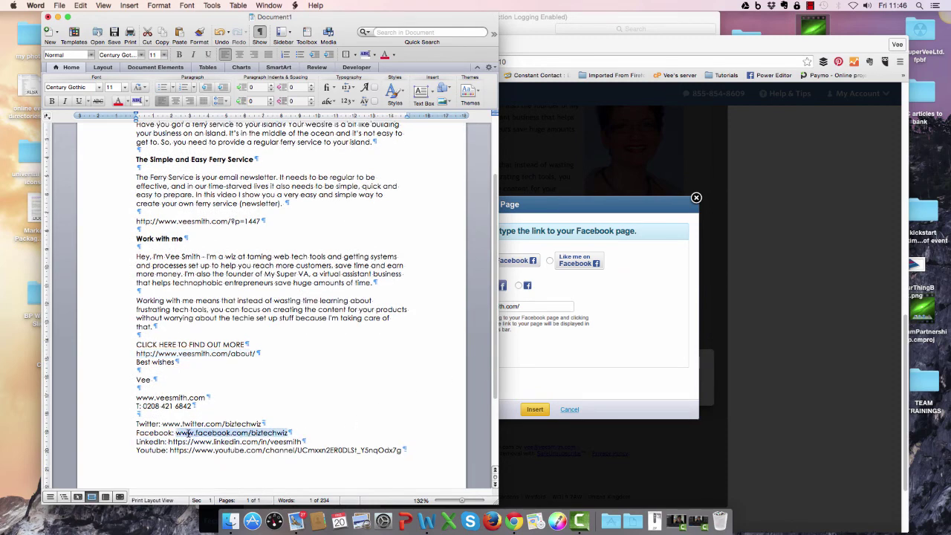
left_click(549, 322)
left_click(458, 307)
key("super+a")
key("super+v")
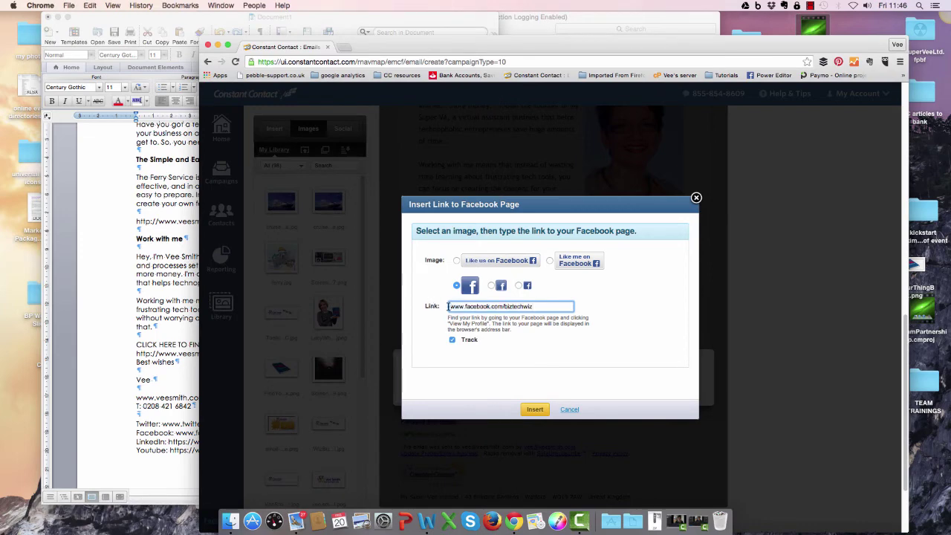
left_click(448, 306)
type("http://")
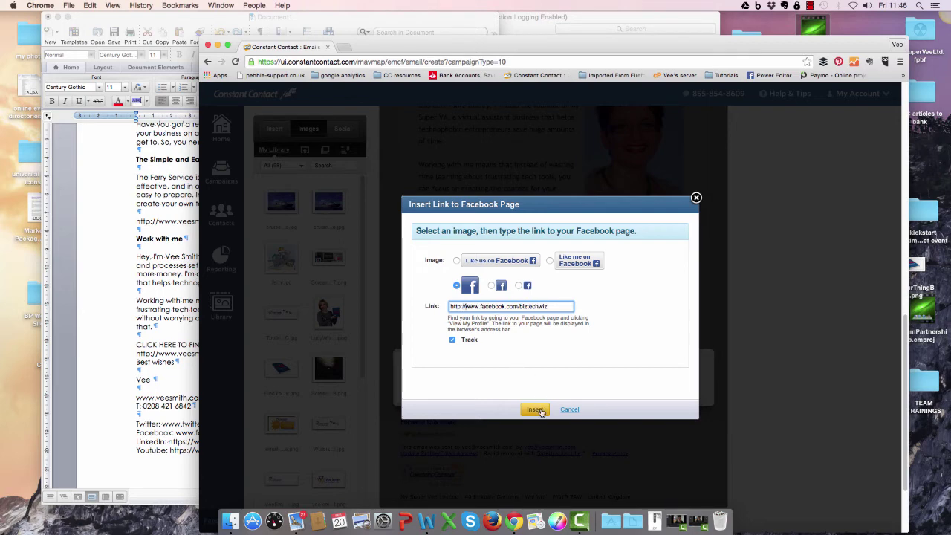
left_click(536, 410)
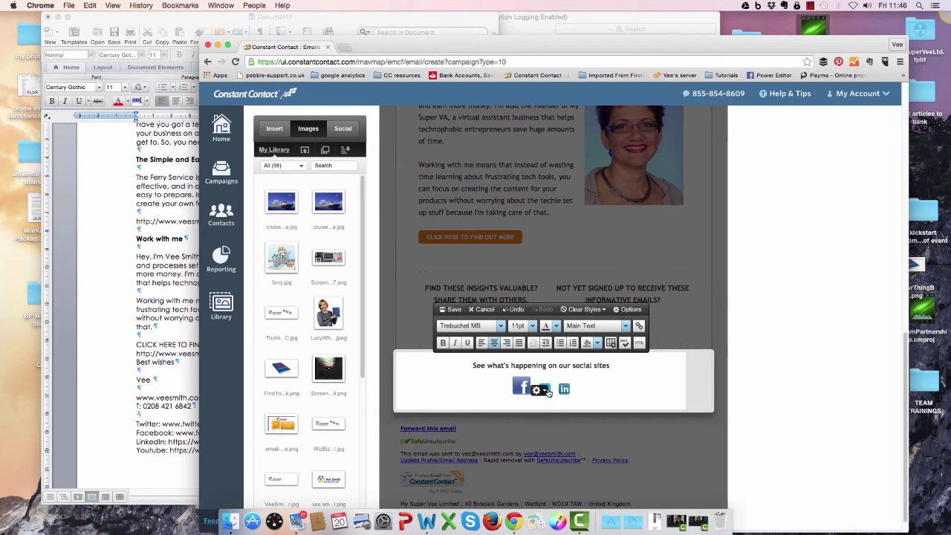
left_click(538, 390)
left_click(553, 404)
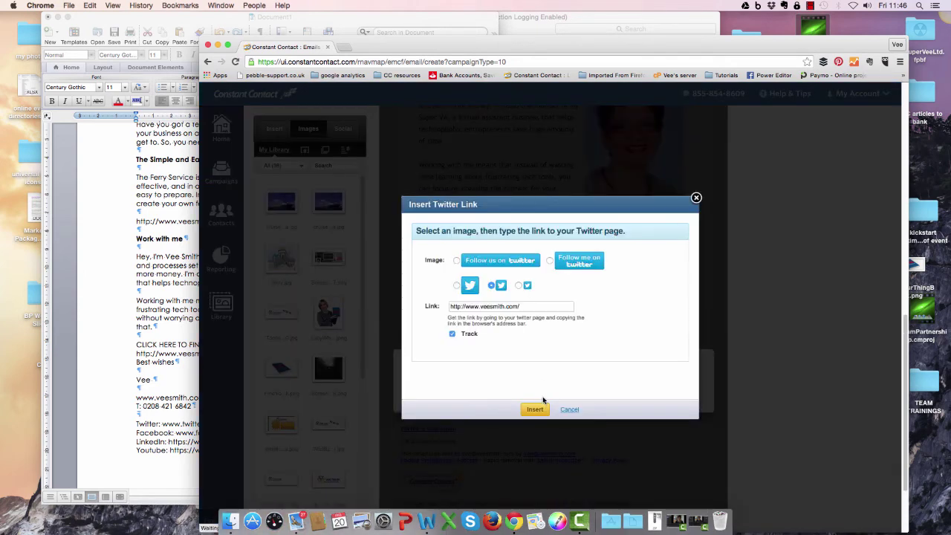
left_click(158, 376)
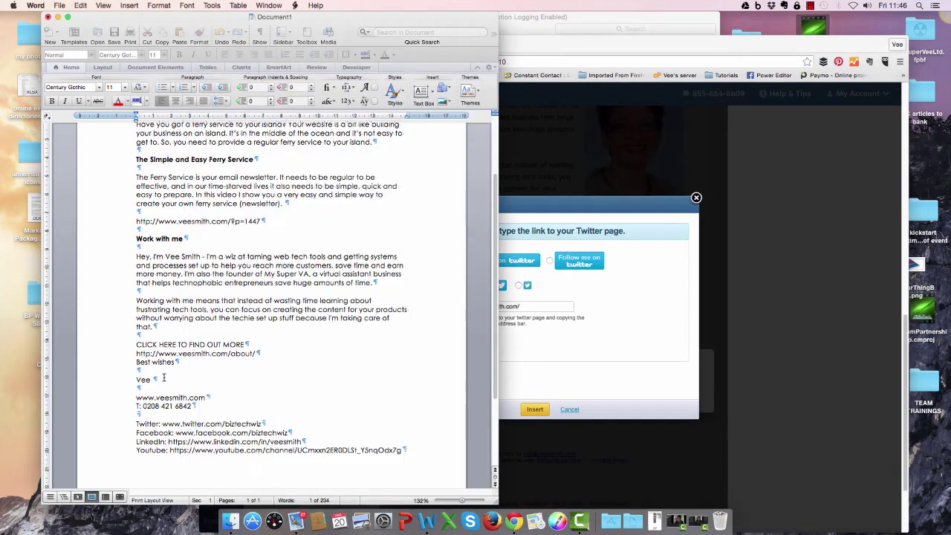
left_click_drag(269, 424, 167, 430)
key("super+c")
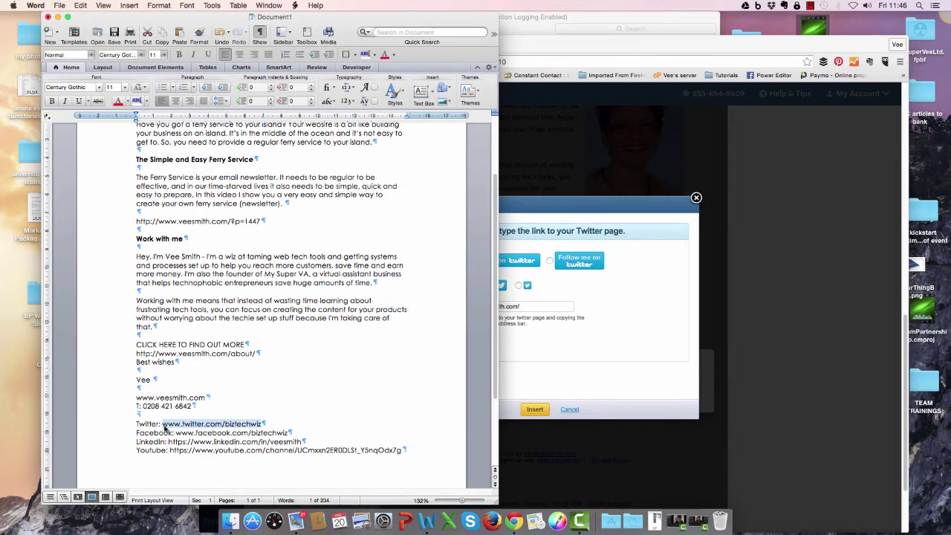
left_click(546, 307)
left_click_drag(546, 307, 467, 308)
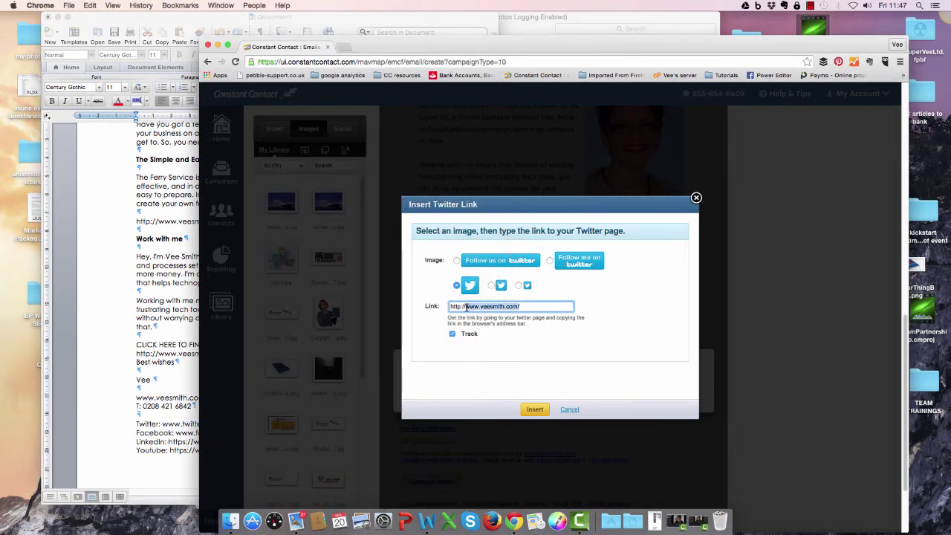
key("super+v")
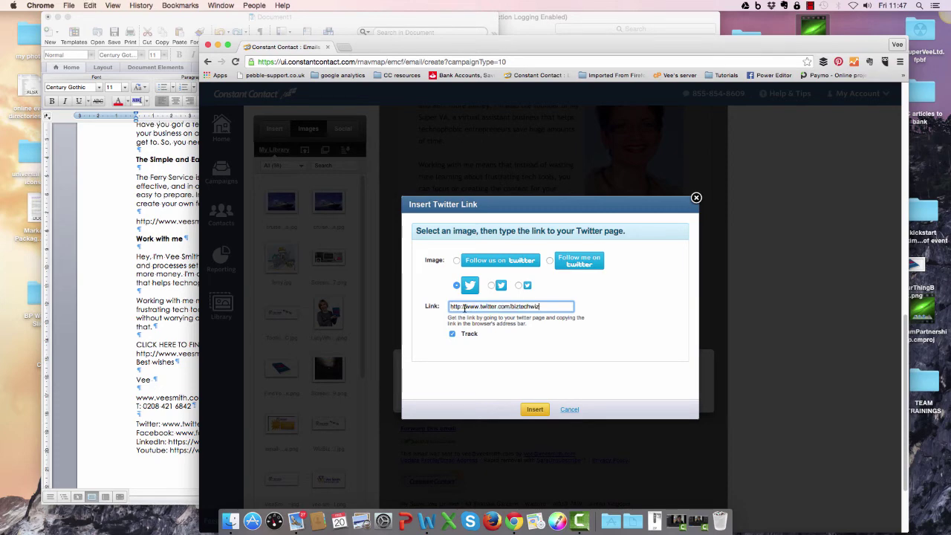
left_click(537, 408)
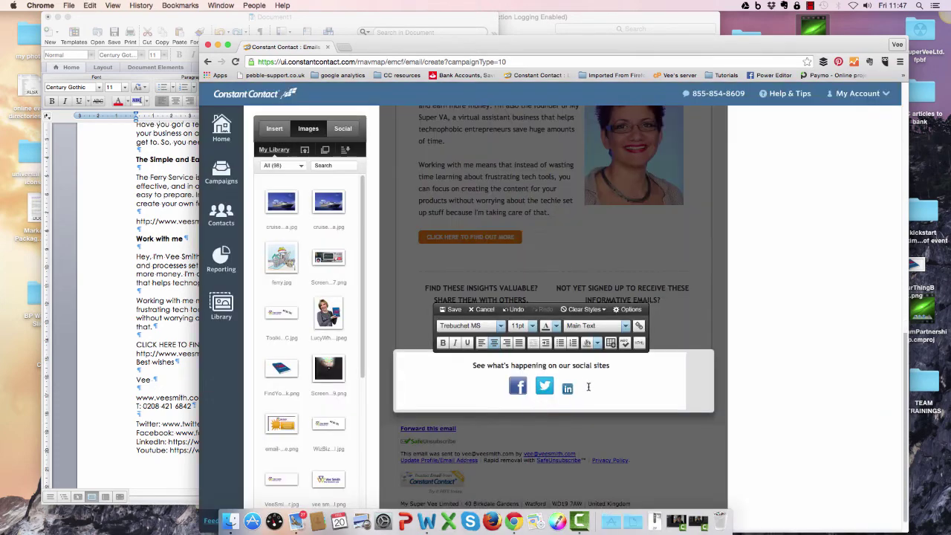
Change the LinkedIn icon to the largest square version, linked to the LinkedIn profile URL copied from the Word document
left_click(567, 388)
left_click(561, 390)
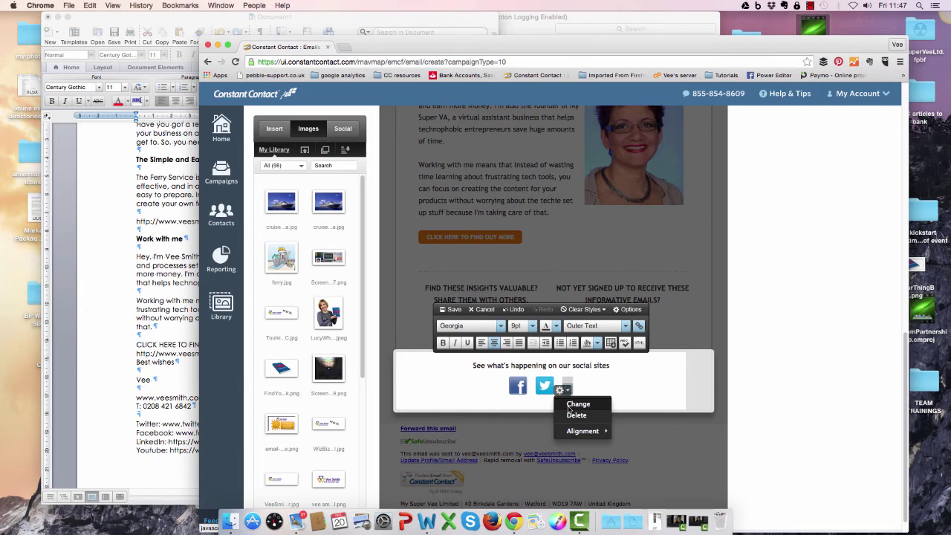
left_click(578, 404)
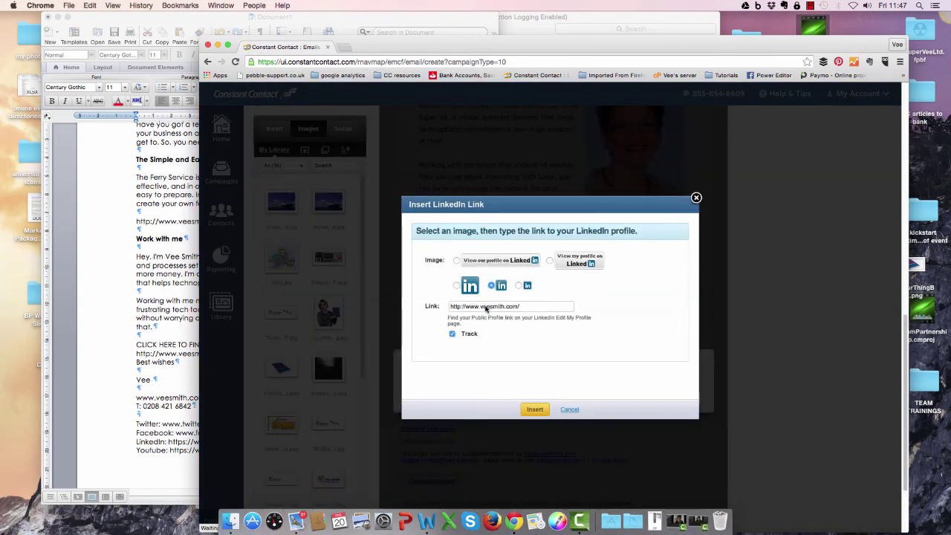
left_click(457, 287)
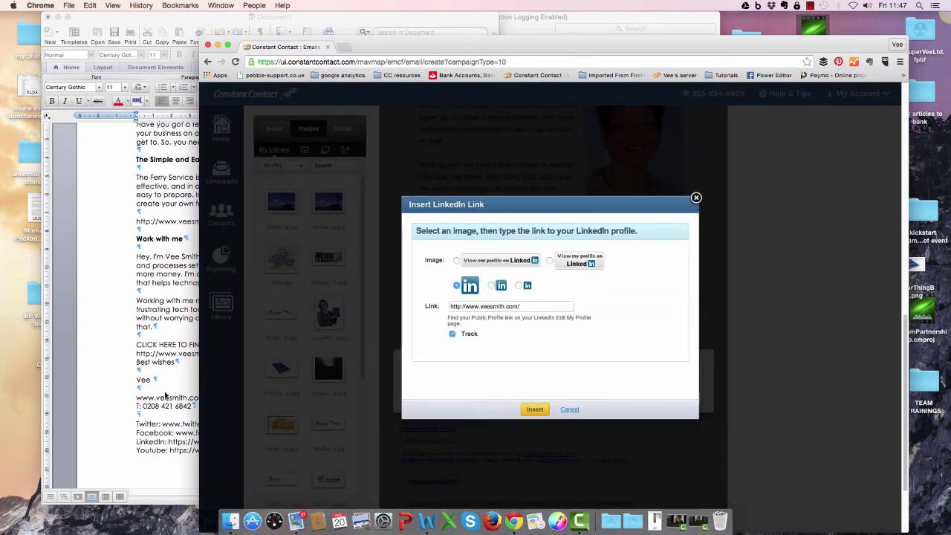
left_click(166, 396)
left_click_drag(318, 440, 169, 444)
key("super+c")
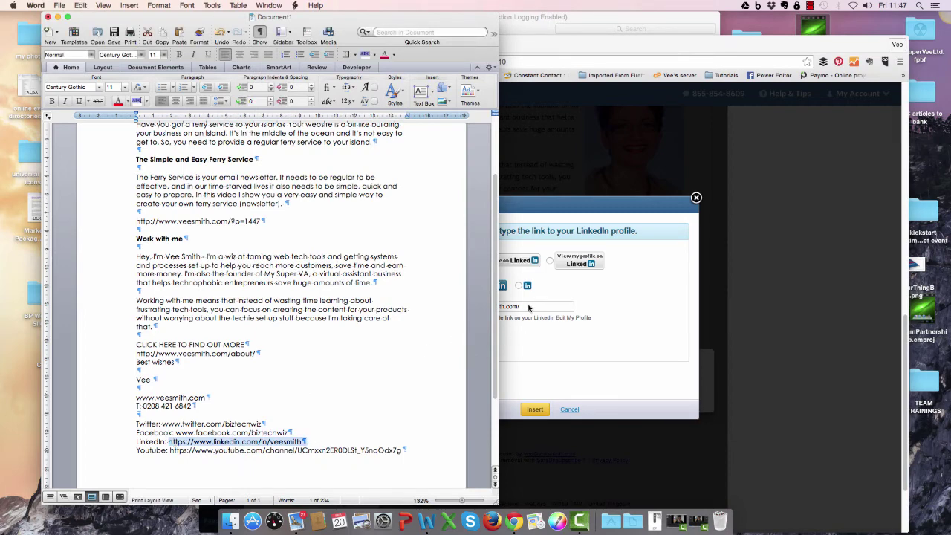
left_click(531, 311)
left_click_drag(527, 306, 446, 309)
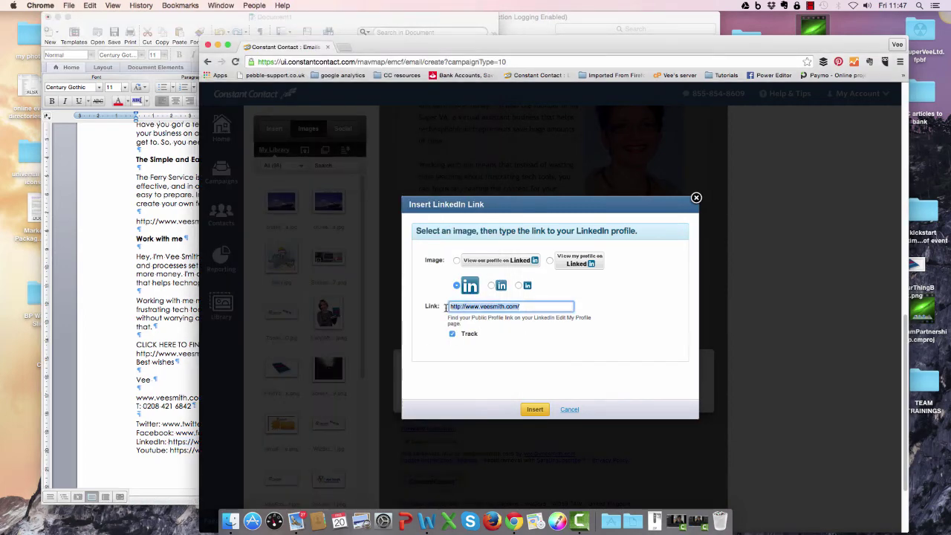
key("ctrl+v")
left_click(535, 409)
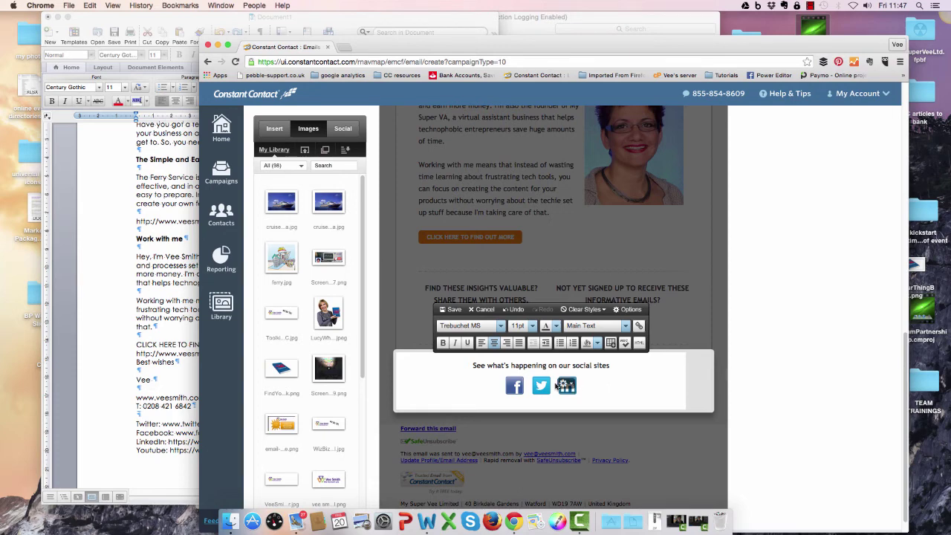
Add a View on YouTube icon after the LinkedIn icon in the Social Media block
scroll(542, 385, "down", 1)
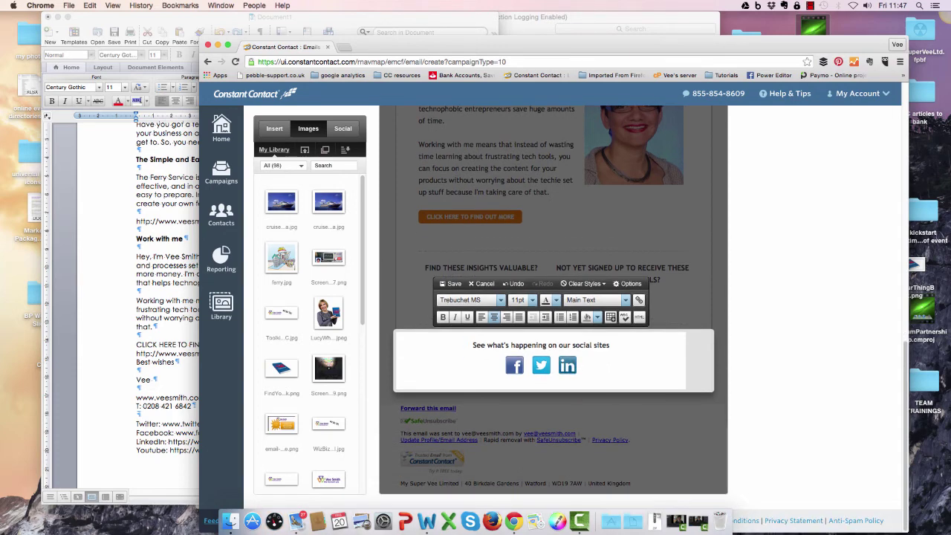
left_click(608, 366)
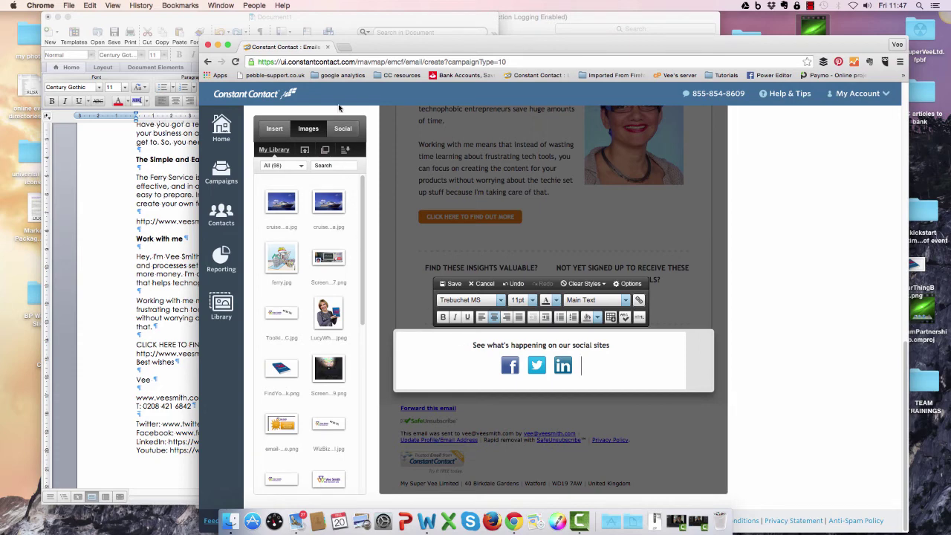
left_click(343, 127)
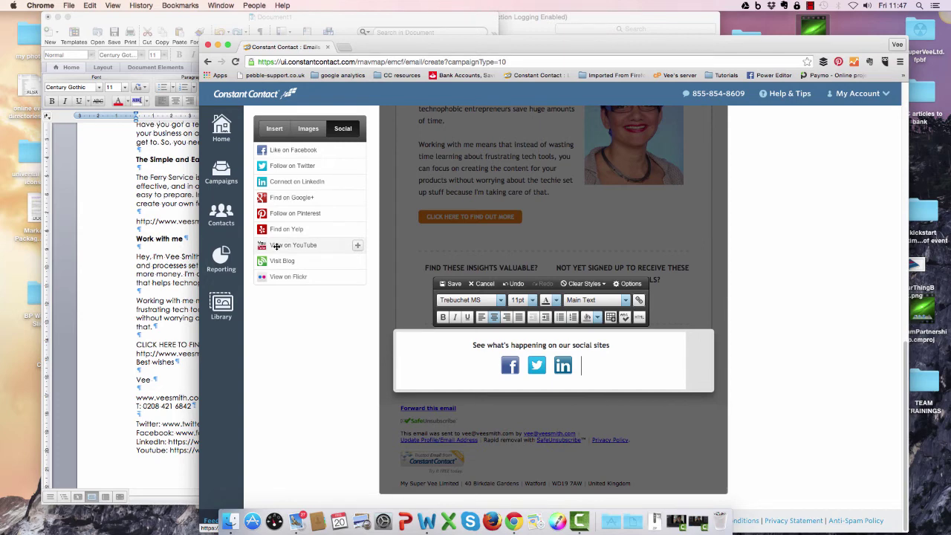
left_click_drag(276, 246, 603, 369)
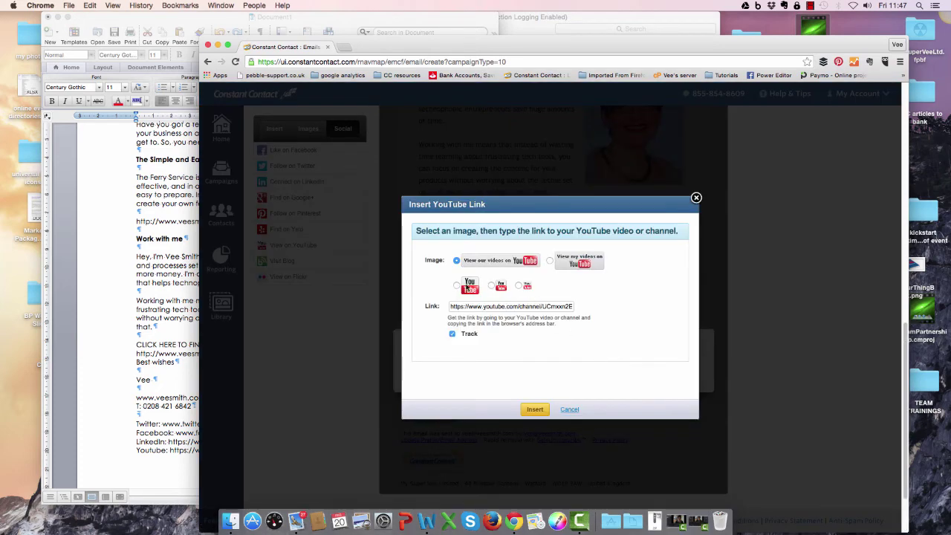
Insert the largest square YouTube icon, linked to the channel address copied from the Word document, and save the Social Media block
left_click(170, 377)
left_click_drag(408, 451, 180, 457)
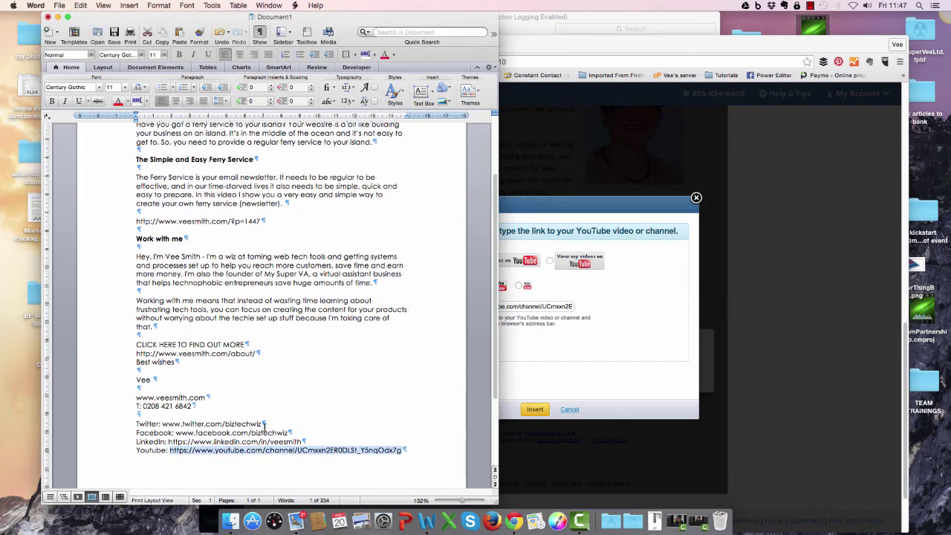
left_click(525, 307)
triple_click(525, 306)
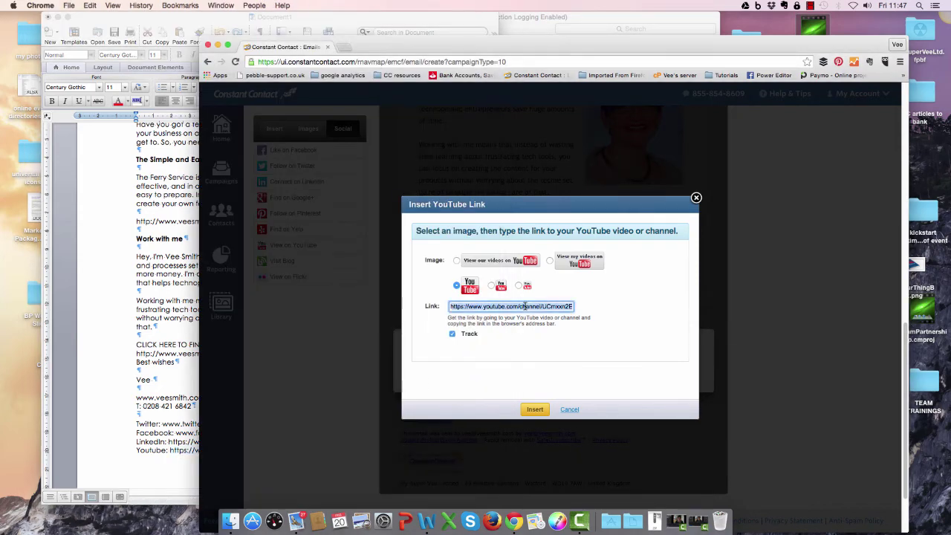
key("super+v")
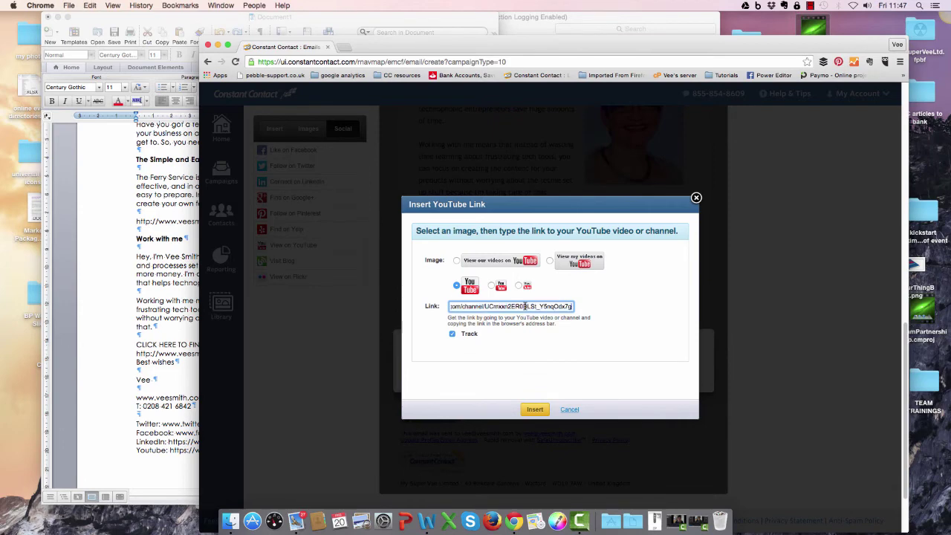
left_click(535, 410)
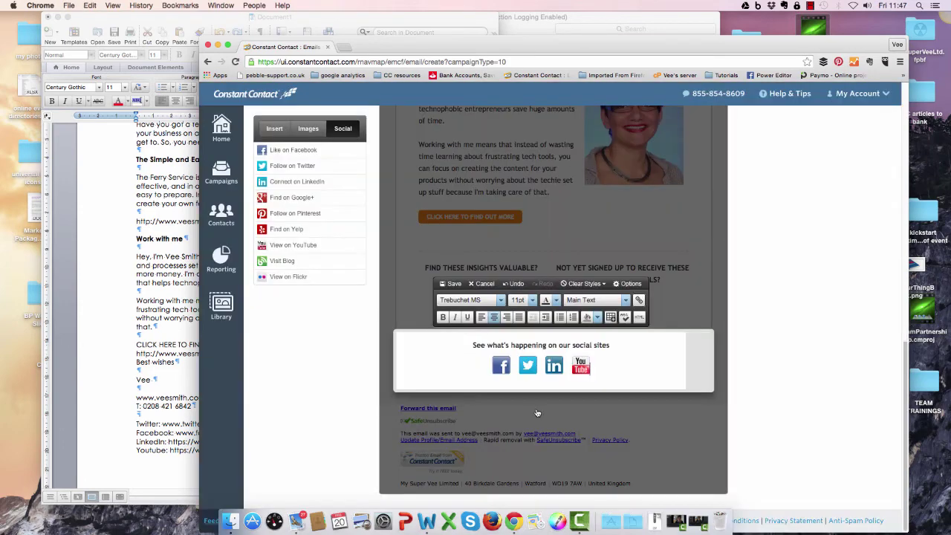
left_click(453, 285)
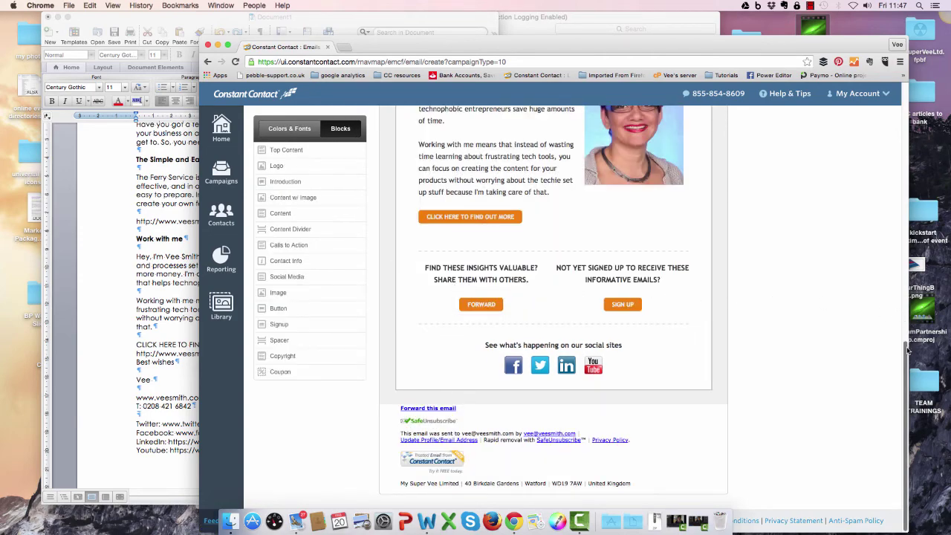
Preview the newsletter in its desktop version, examine the header and first article, and close the preview
left_click_drag(906, 351, 881, 100)
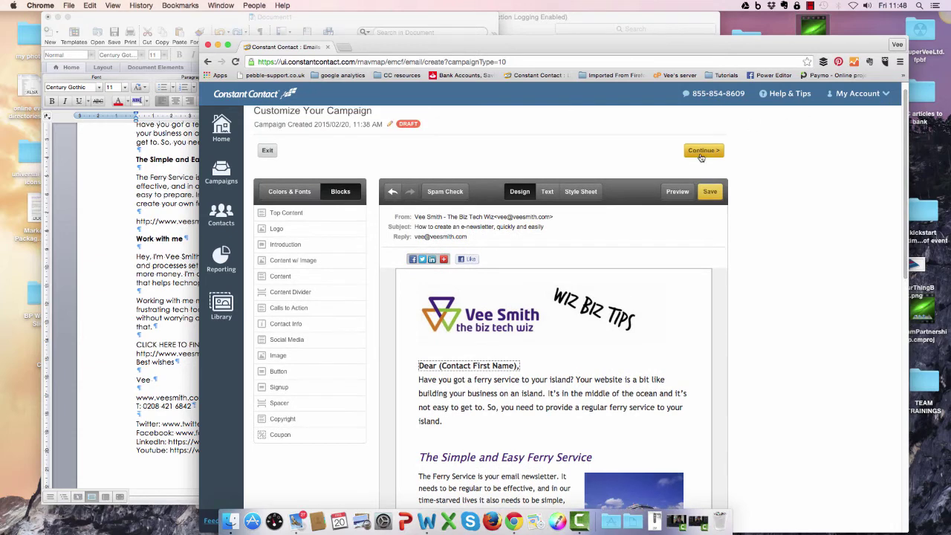
left_click(676, 194)
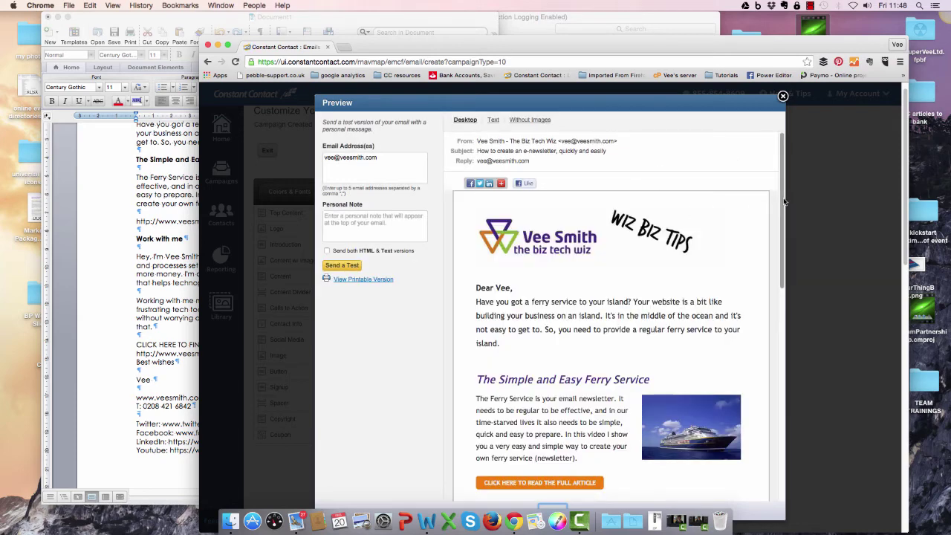
mouse_move(784, 201)
left_mouse_down()
mouse_move(789, 394)
mouse_move(781, 198)
left_mouse_up()
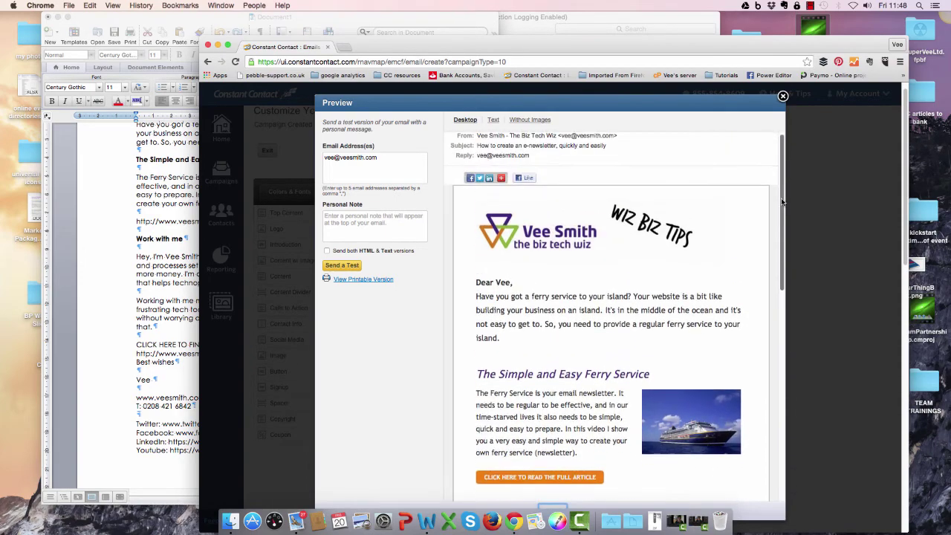
left_click(782, 97)
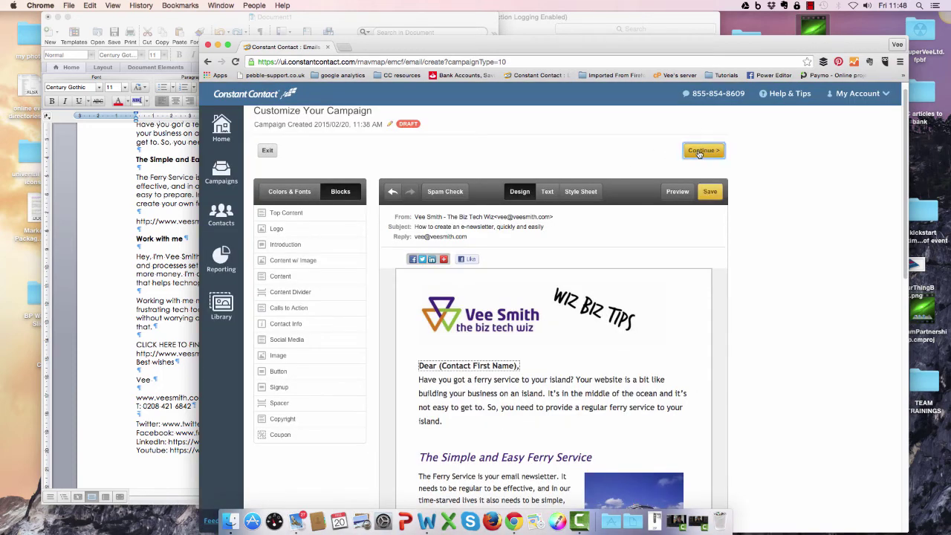
Continue to the campaign's sending options and add all contact lists as recipients
left_click(698, 151)
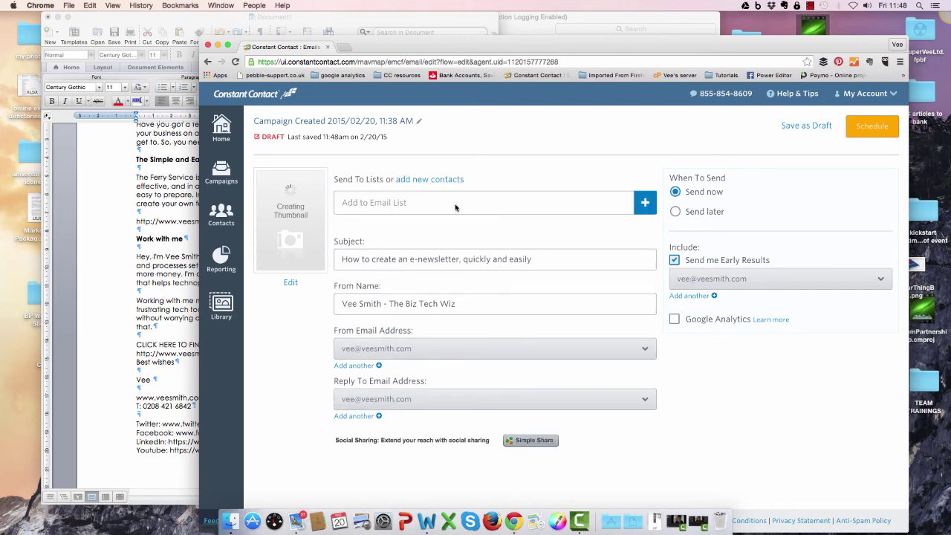
left_click(644, 203)
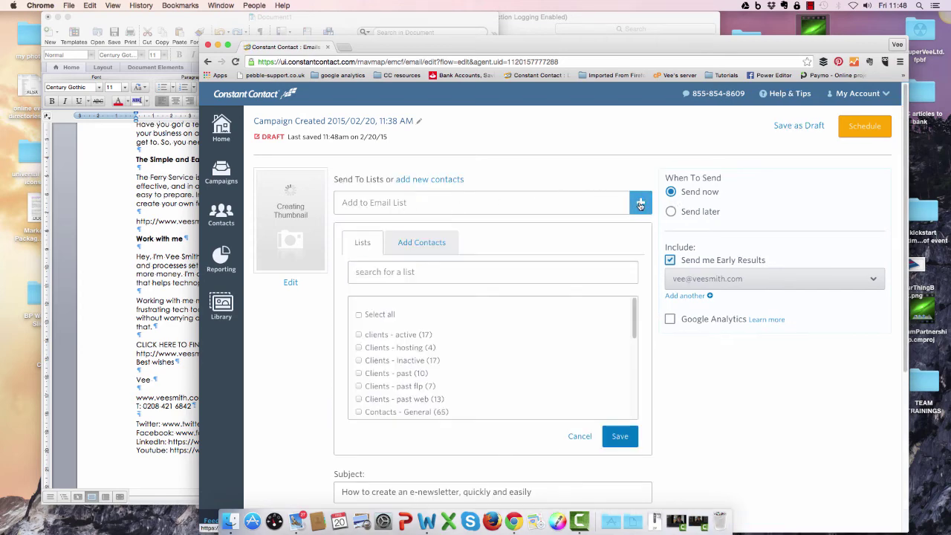
left_click(360, 314)
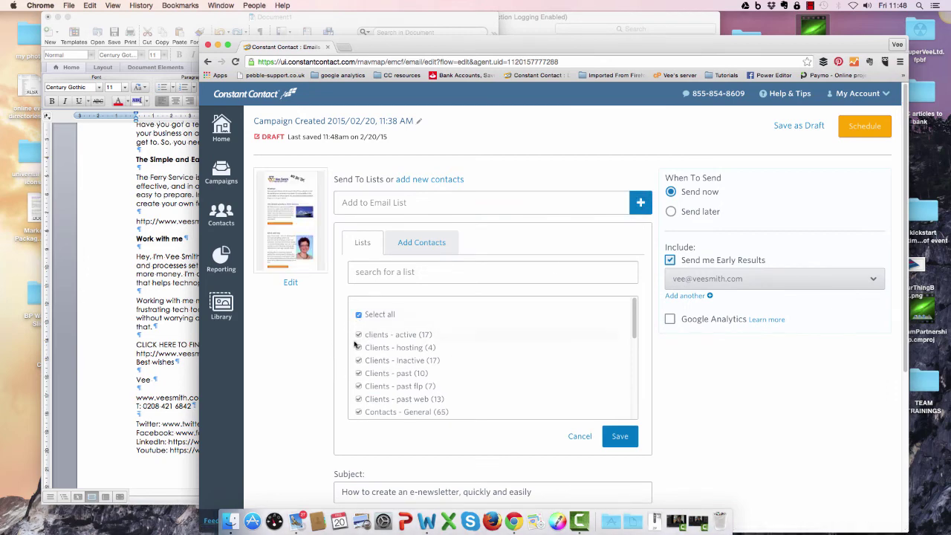
left_click(622, 437)
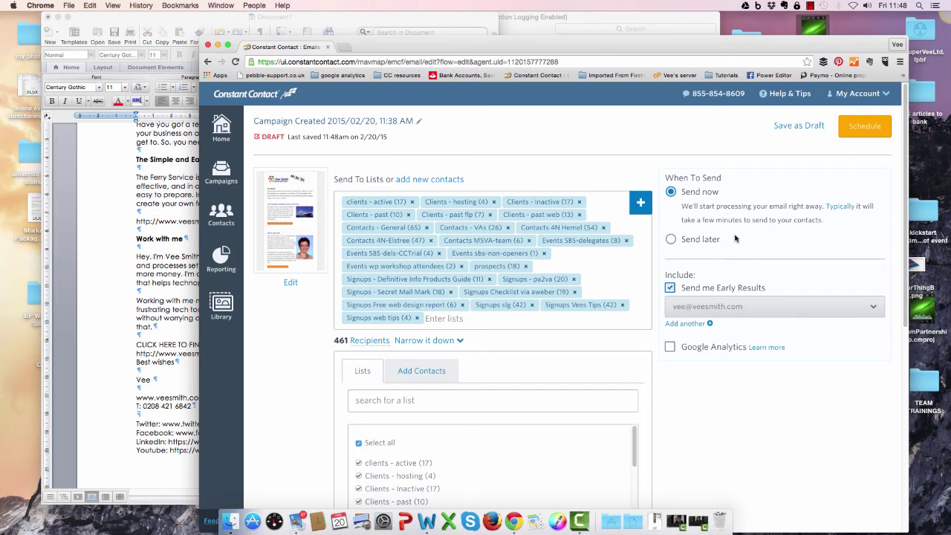
Schedule the campaign to be sent later, on 02/23/2015 at 12:00 pm
left_click(672, 240)
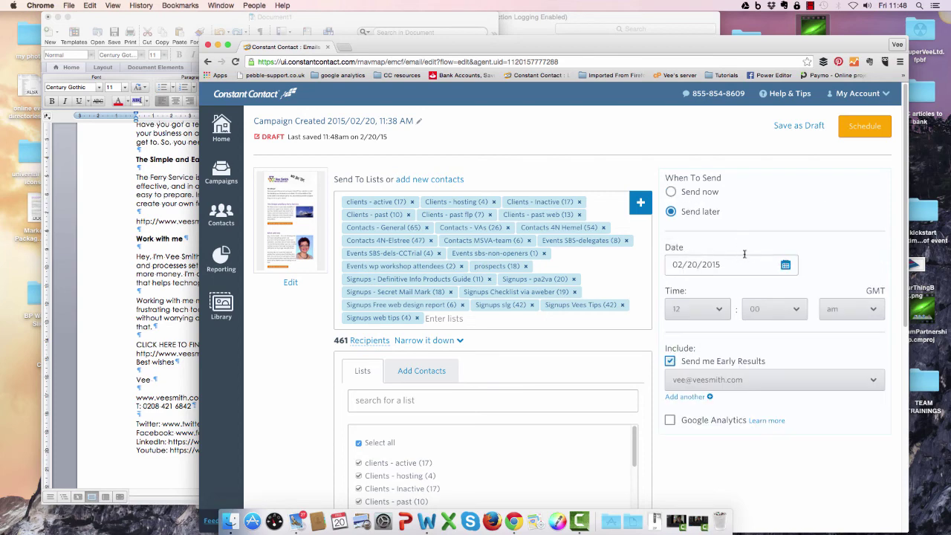
left_click(785, 265)
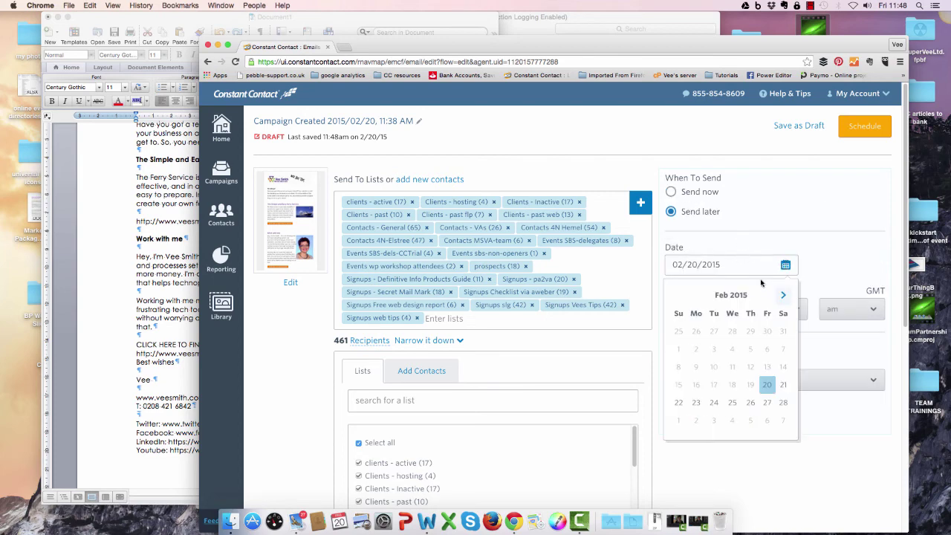
left_click(696, 403)
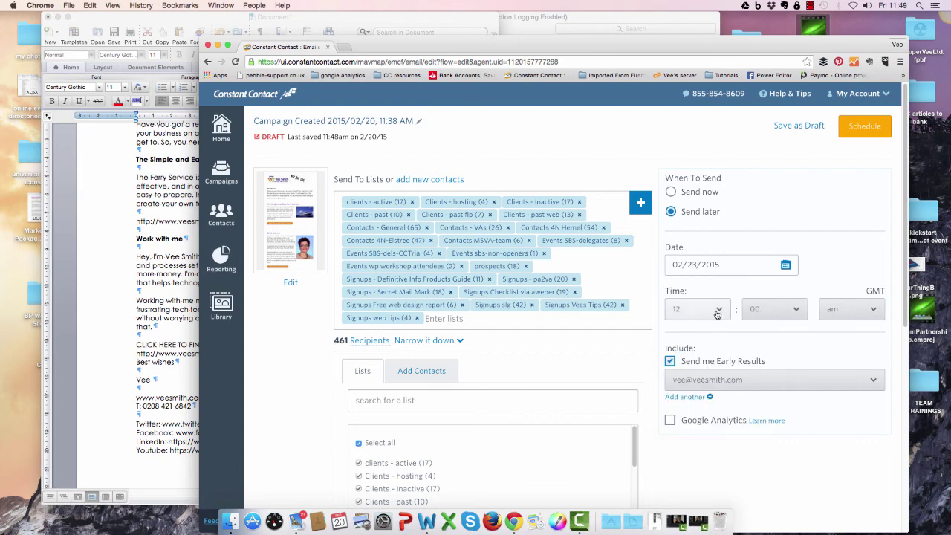
left_click(871, 309)
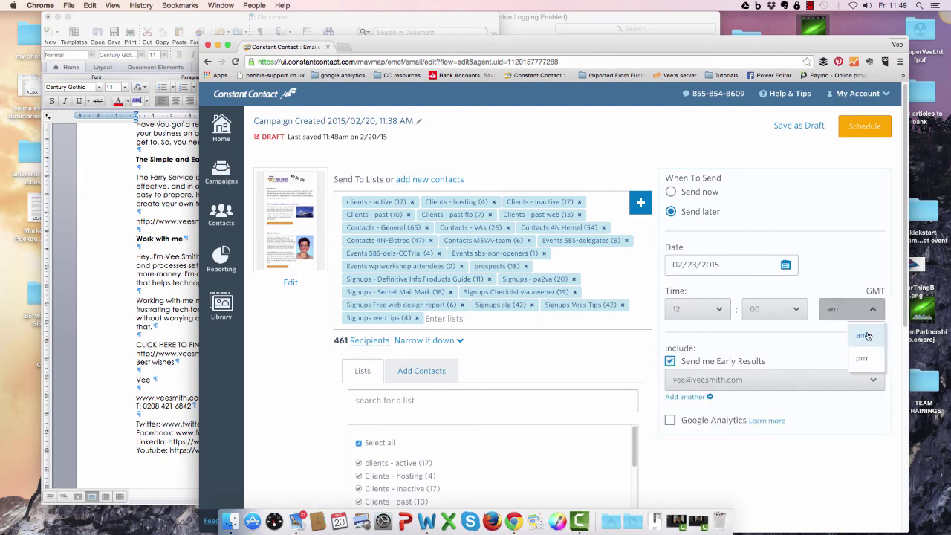
left_click(862, 361)
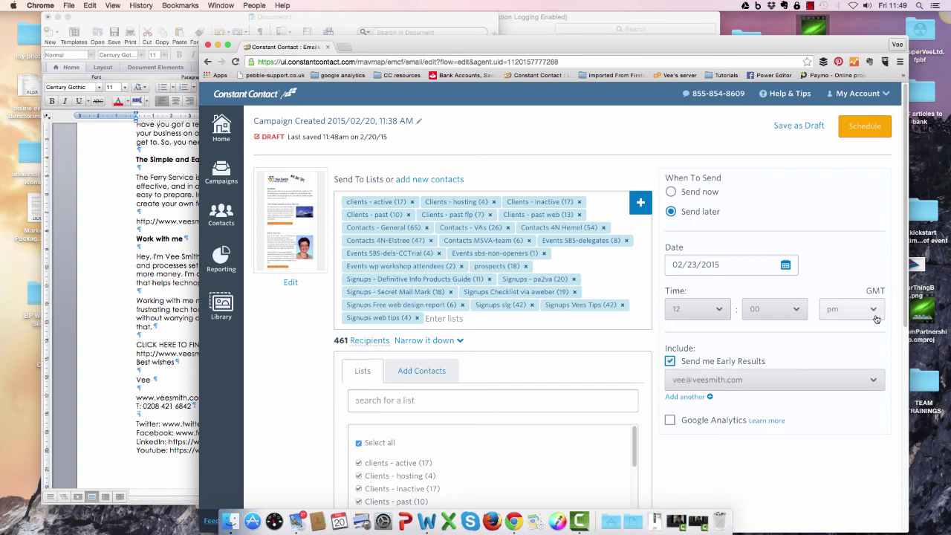
left_click(853, 125)
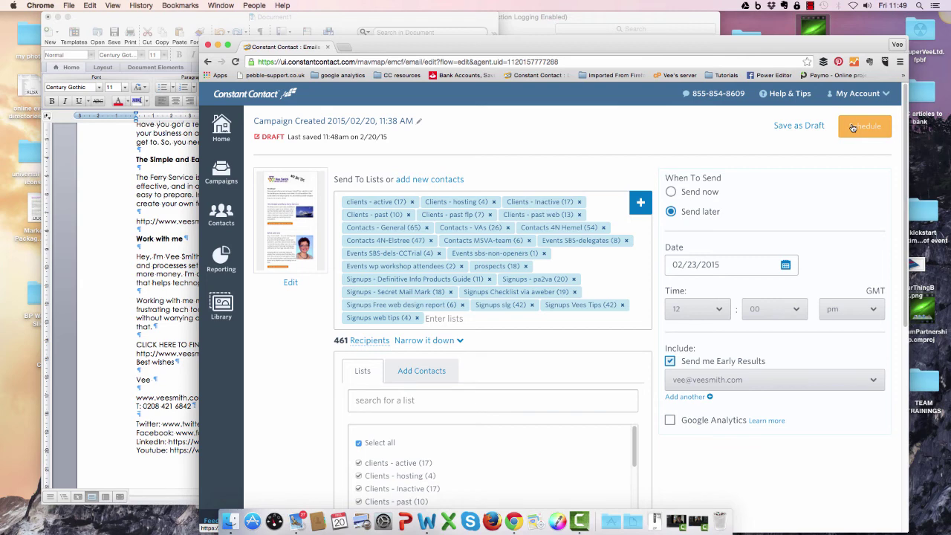